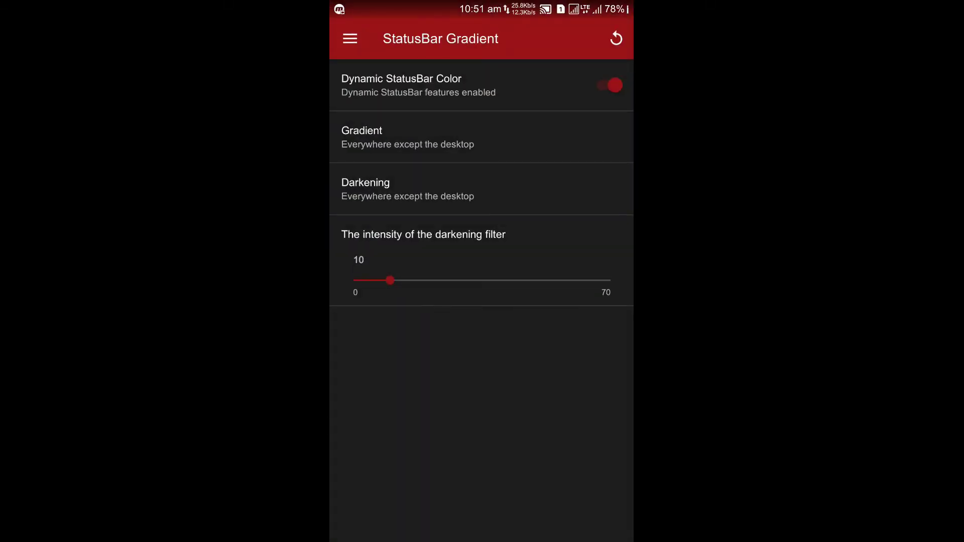
# Turn on Text Visibility in the Custom Carrier settings.
pyautogui.click(350, 38)
pyautogui.click(415, 178)
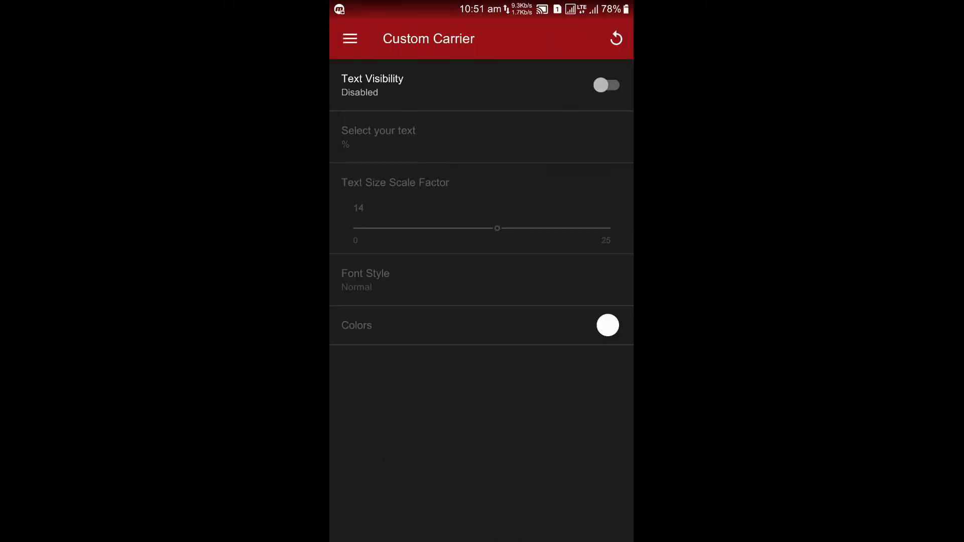
pyautogui.click(606, 85)
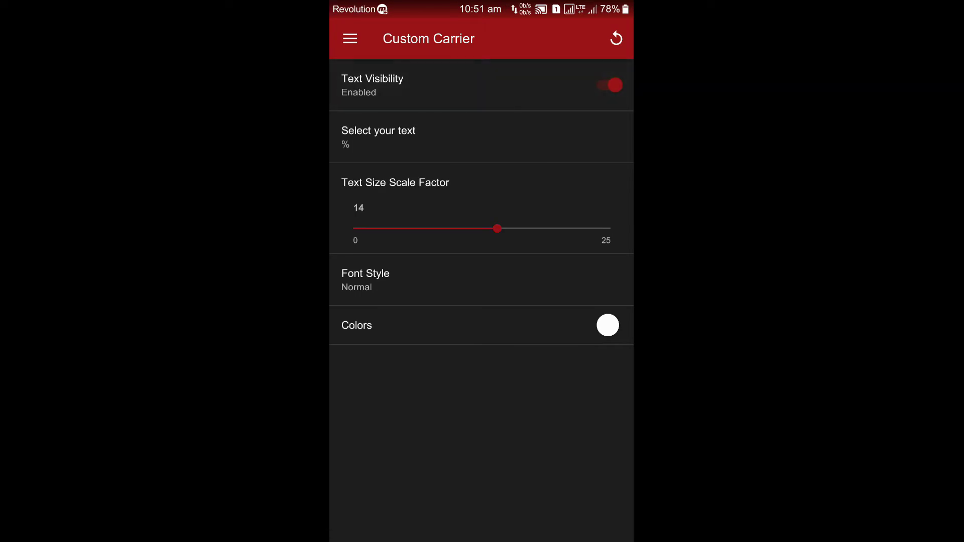
# Enable power menu and recent panel blur, lower background opacity to 95, keep blur degree 2°.
pyautogui.click(349, 38)
pyautogui.click(414, 213)
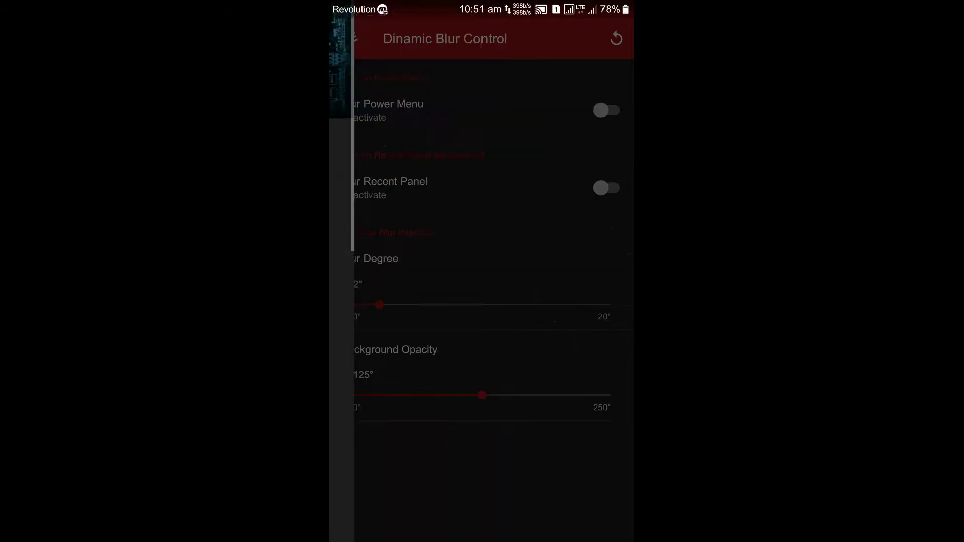
pyautogui.click(607, 111)
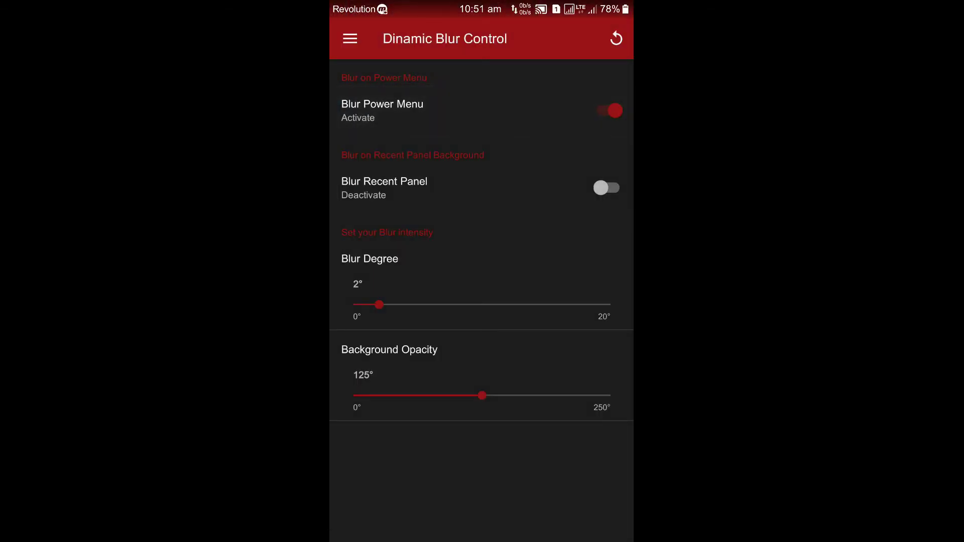
pyautogui.click(607, 187)
pyautogui.moveTo(379, 305); pyautogui.dragTo(443, 305)
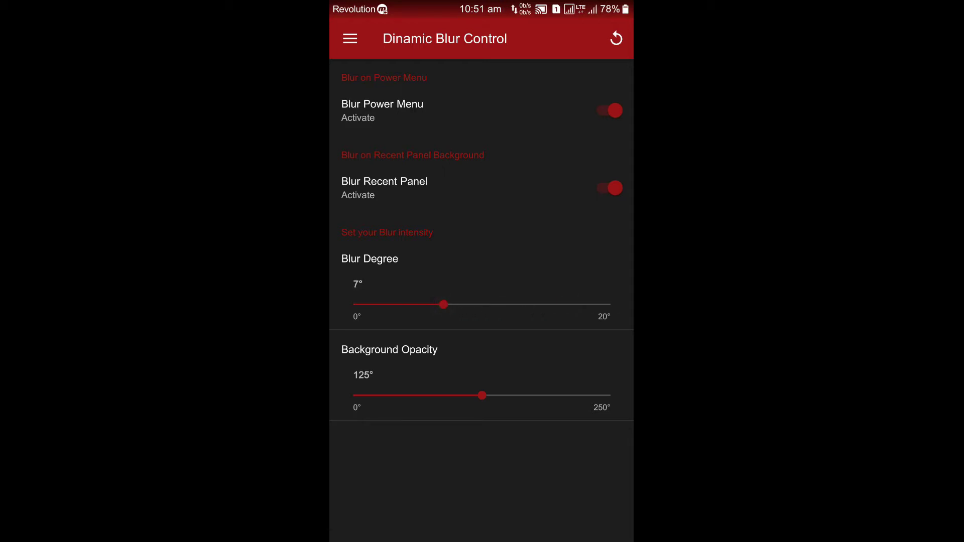
pyautogui.moveTo(483, 396); pyautogui.dragTo(450, 395)
pyautogui.moveTo(443, 305); pyautogui.dragTo(379, 305)
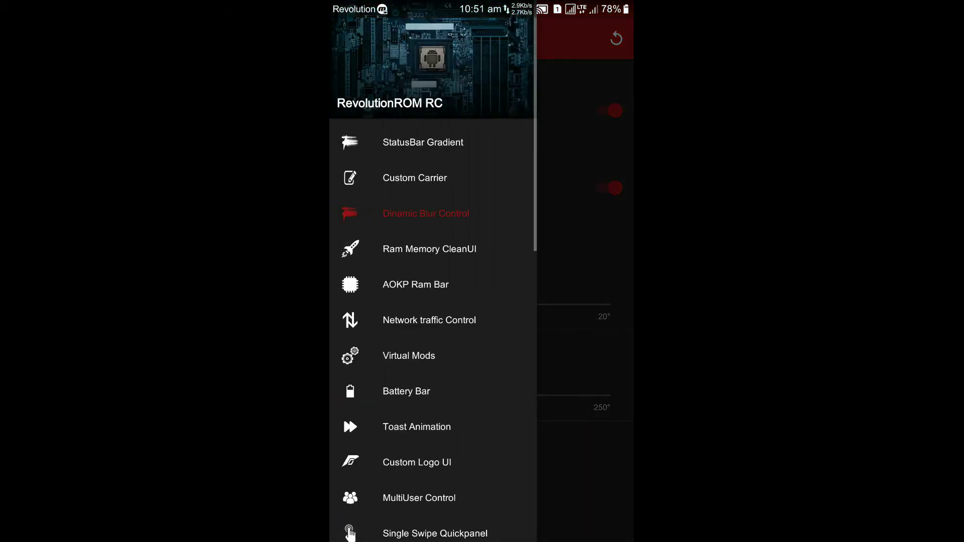
# View Ram Memory CleanUI, then set Network traffic displayed info to Disable view.
pyautogui.click(429, 249)
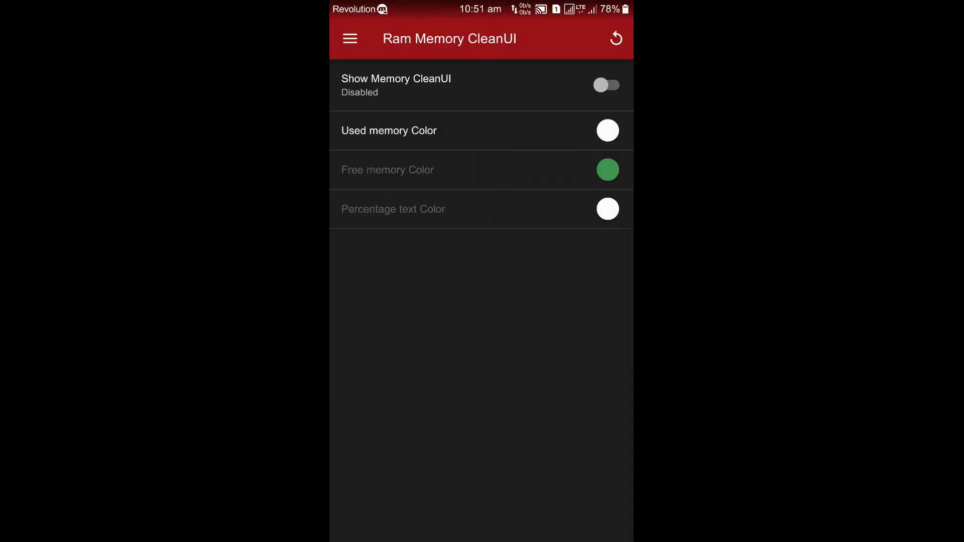
pyautogui.click(349, 39)
pyautogui.scroll(-3, 433, 302)
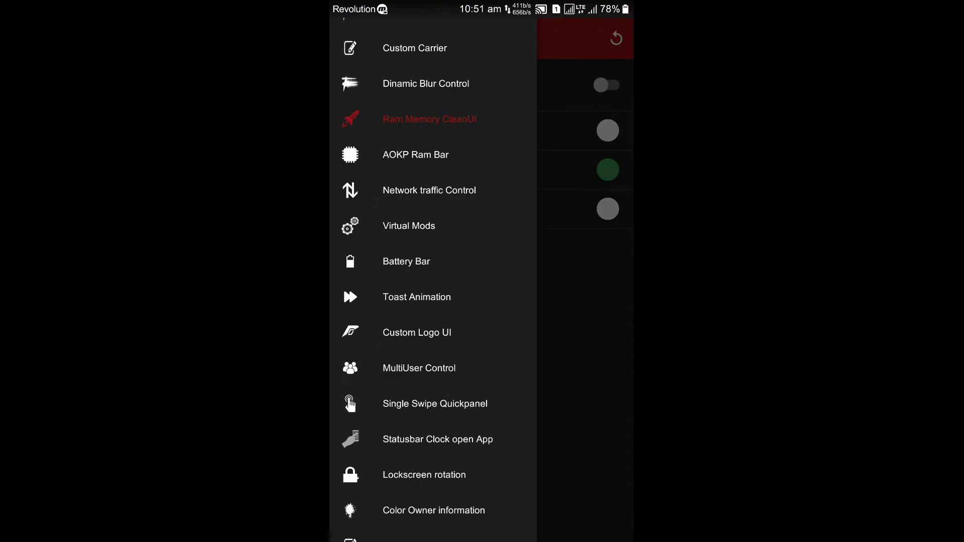
pyautogui.click(430, 190)
pyautogui.click(389, 109)
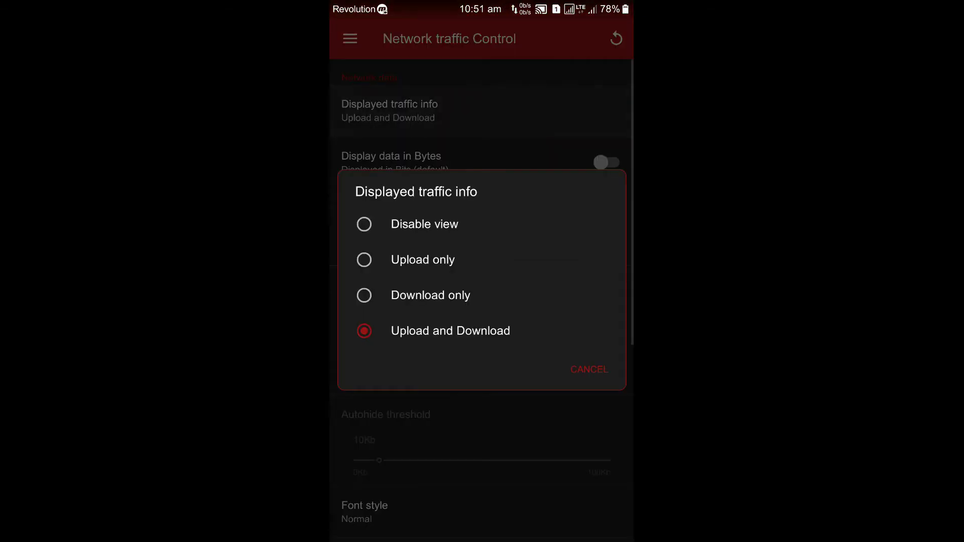
pyautogui.click(422, 222)
# Turn on Custom Logo visibility, choose the Bike logo type and restart System UI.
pyautogui.click(350, 38)
pyautogui.scroll(-2, 433, 302)
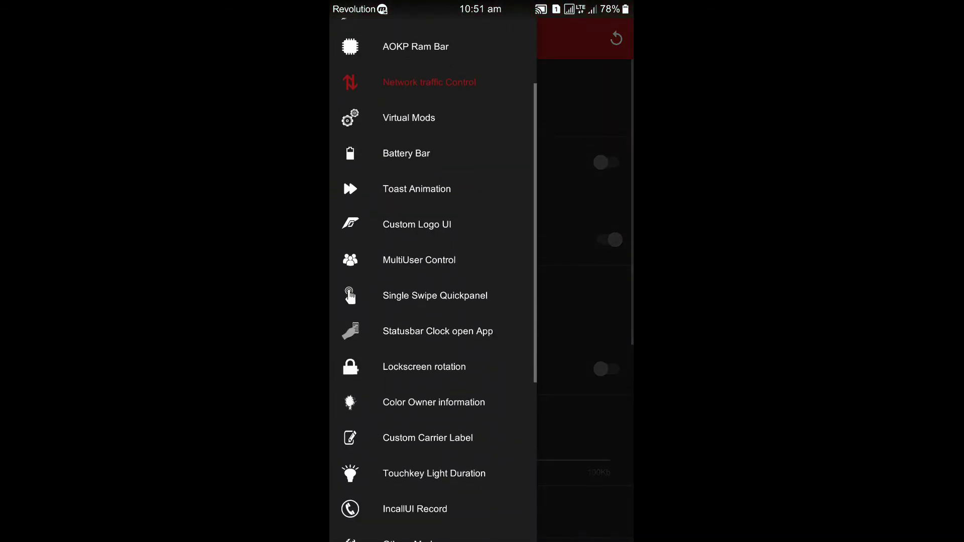
pyautogui.click(415, 197)
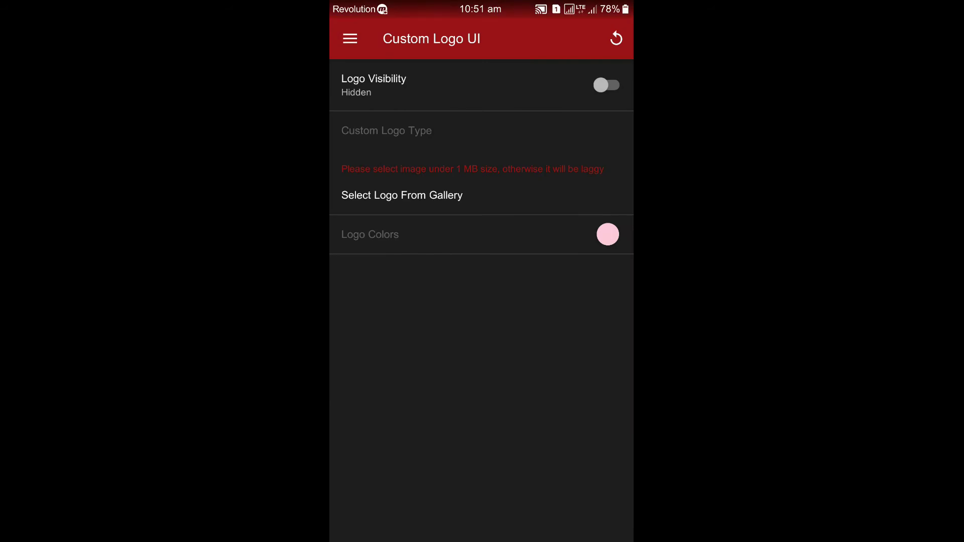
pyautogui.click(606, 85)
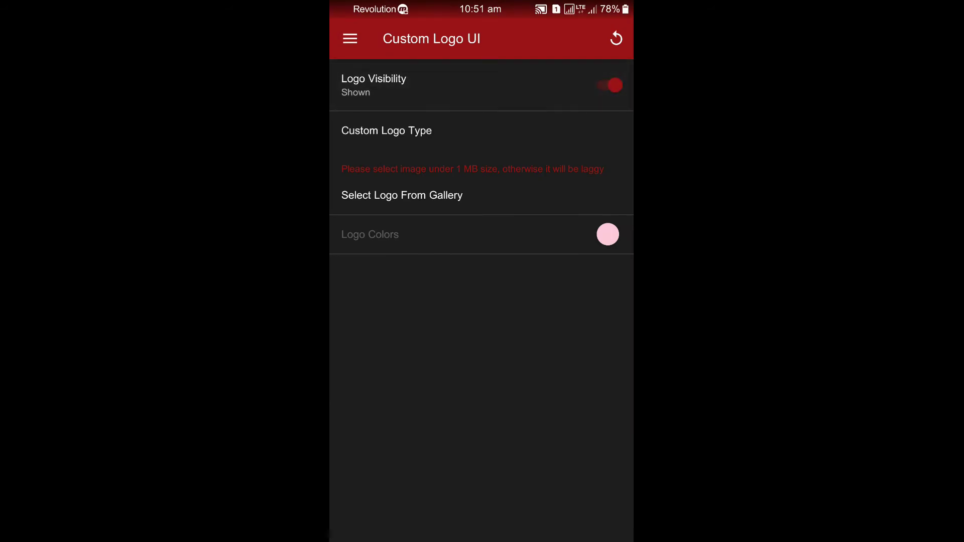
pyautogui.click(349, 39)
pyautogui.click(588, 302)
pyautogui.click(482, 130)
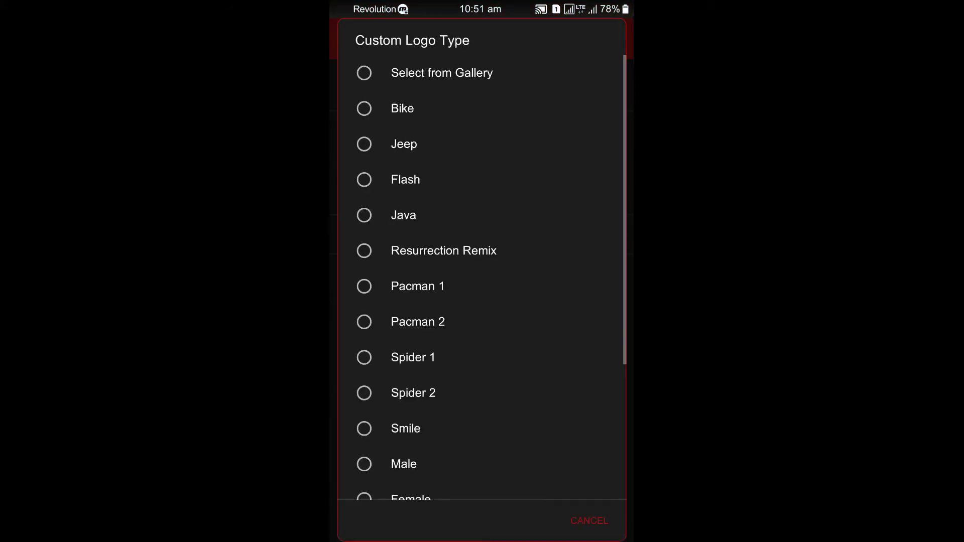
pyautogui.click(402, 108)
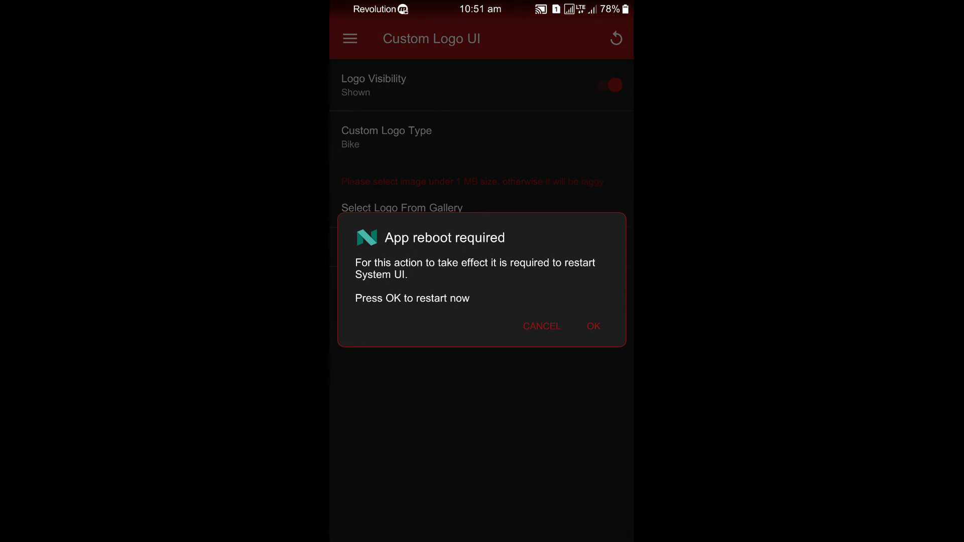
pyautogui.click(593, 326)
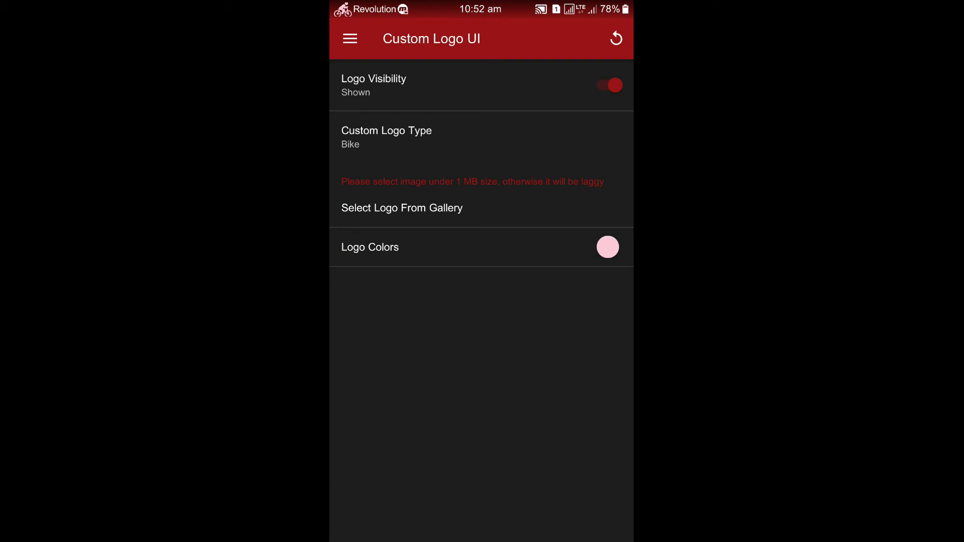
# Browse the Color Owner information and IncallUI Record sections.
pyautogui.click(350, 38)
pyautogui.scroll(-3, 433, 301)
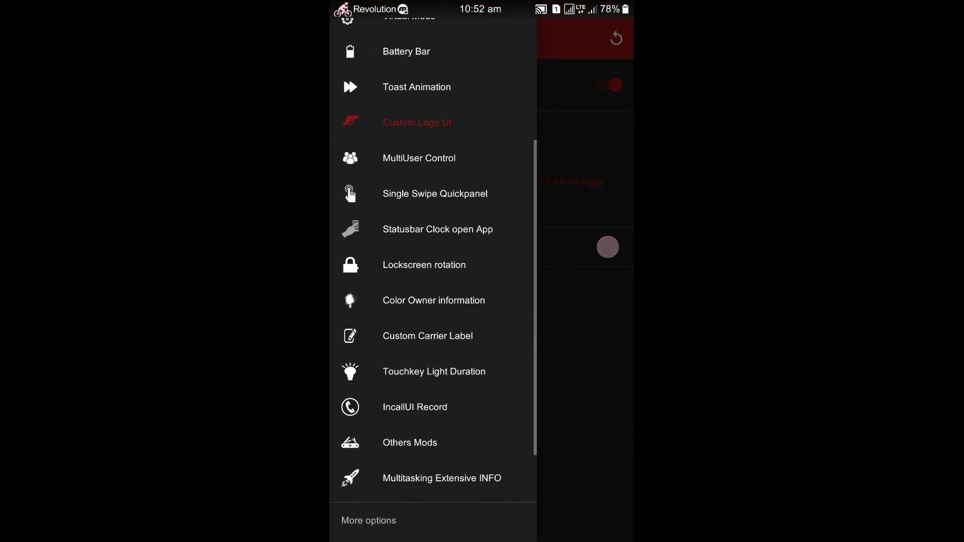
pyautogui.scroll(-1, 433, 302)
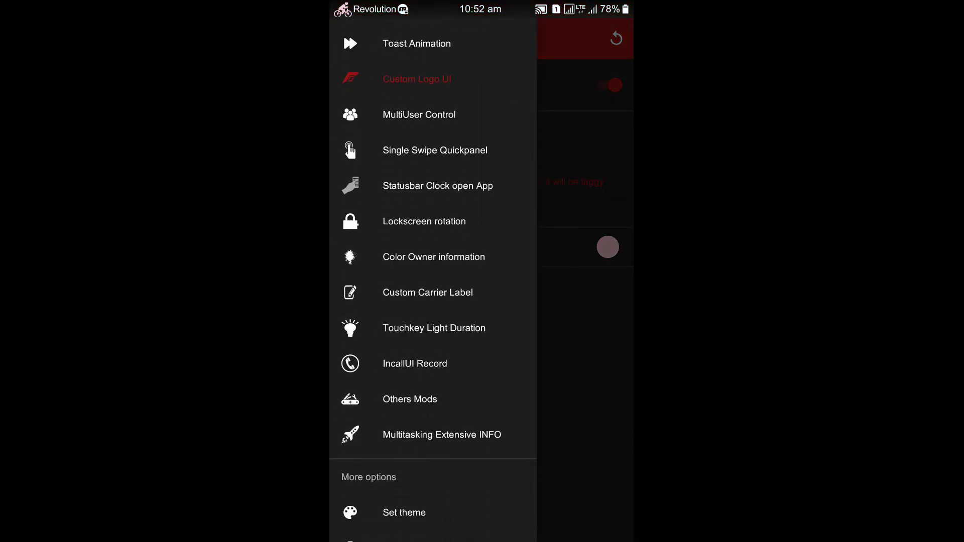
pyautogui.click(433, 257)
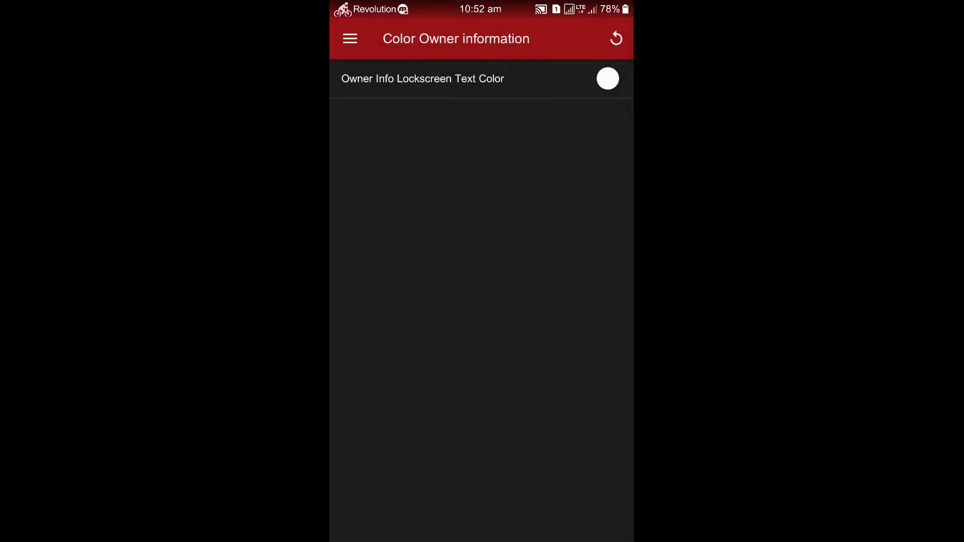
pyautogui.click(350, 39)
pyautogui.scroll(-2, 433, 302)
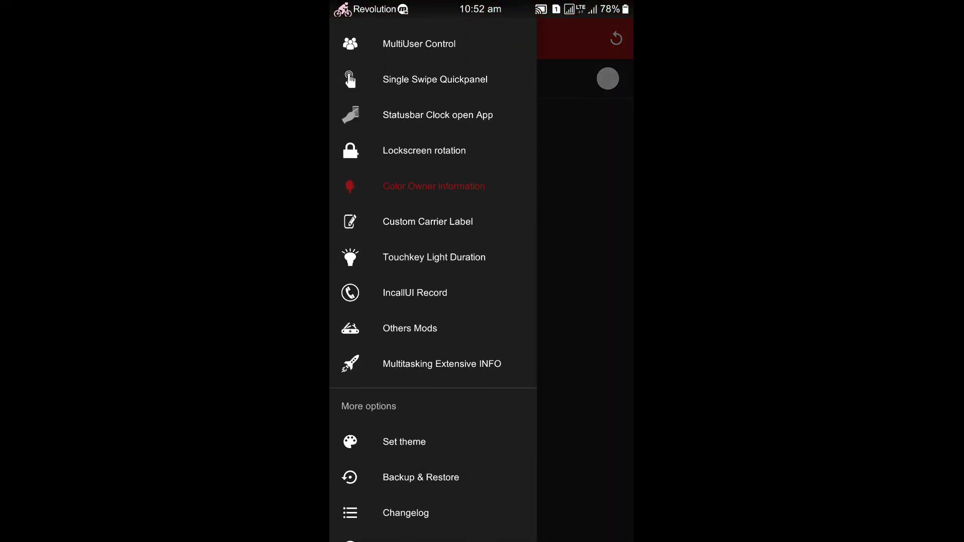
pyautogui.click(415, 293)
pyautogui.click(350, 38)
pyautogui.scroll(-1, 432, 301)
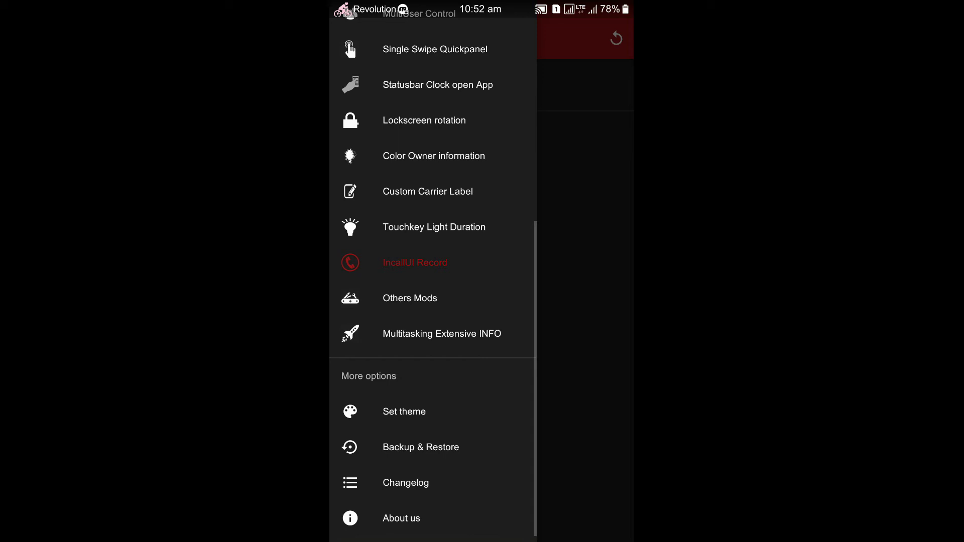
# View Multitasking Extensive INFO and Others Mods, then return to IncallUI Record.
pyautogui.click(442, 333)
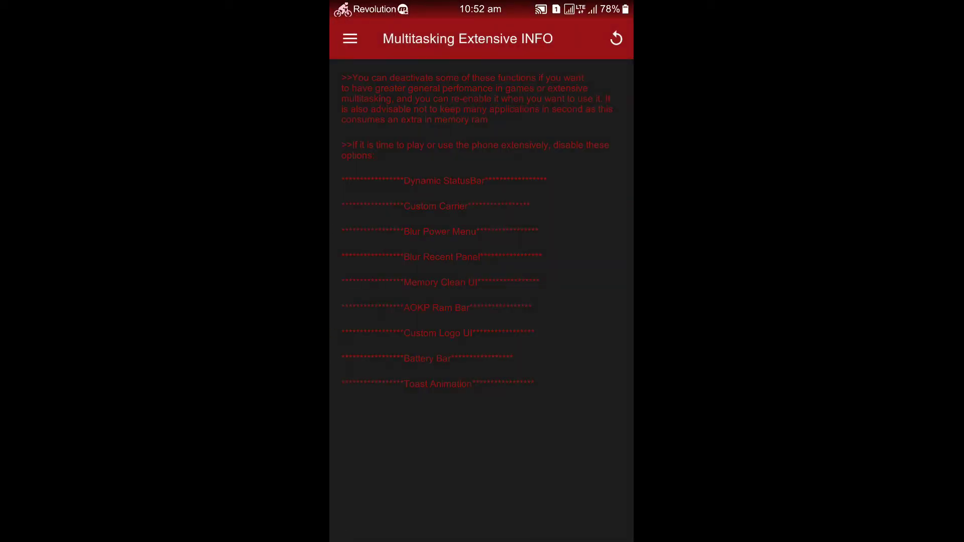
pyautogui.click(350, 39)
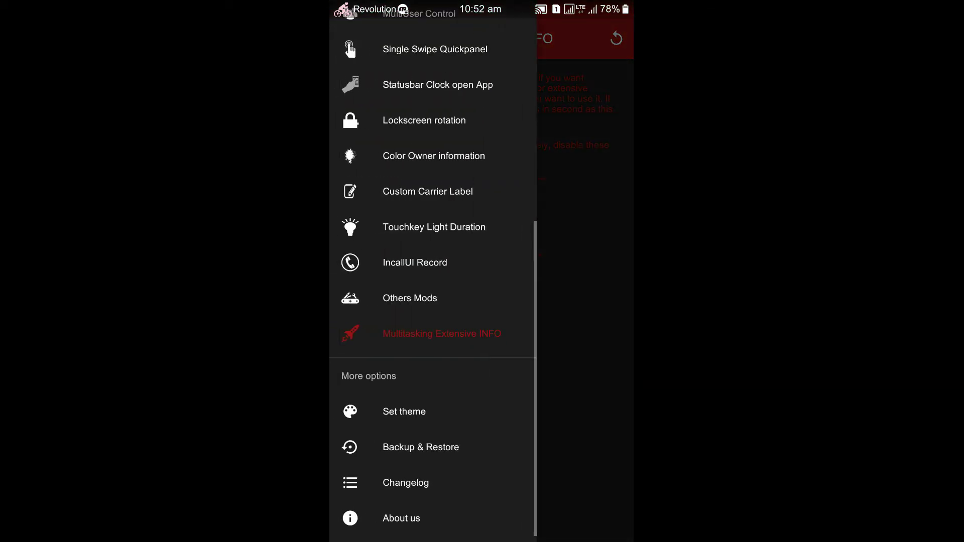
pyautogui.click(410, 298)
pyautogui.click(350, 38)
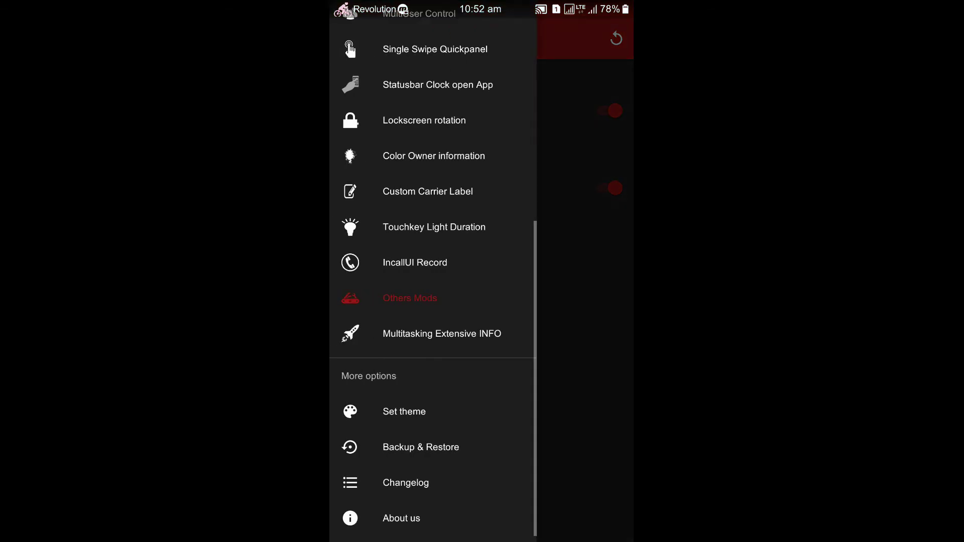
pyautogui.click(415, 262)
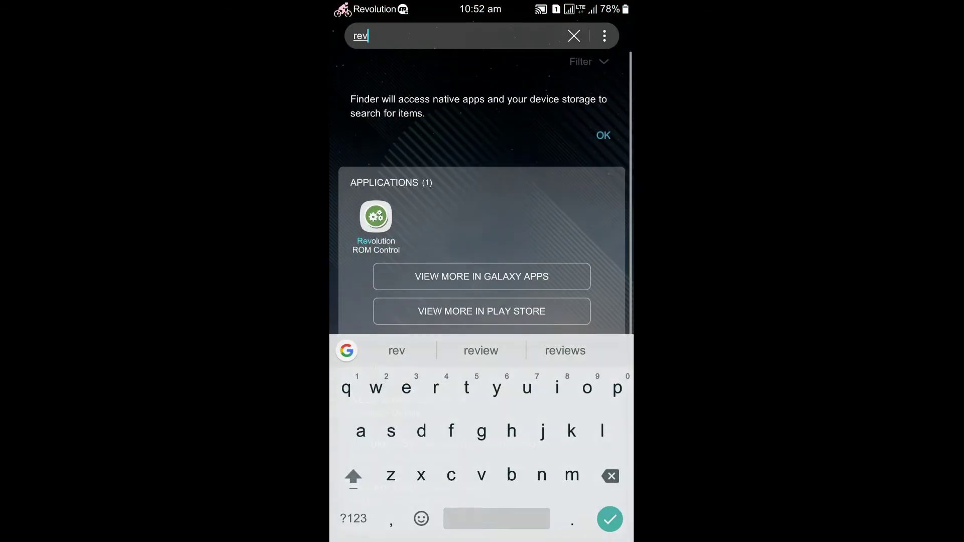
# Erase the previous 'rev' text from the Finder search field.
pyautogui.press('BackSpace')
pyautogui.press('BackSpace')
pyautogui.press('BackSpace')
pyautogui.write('him')
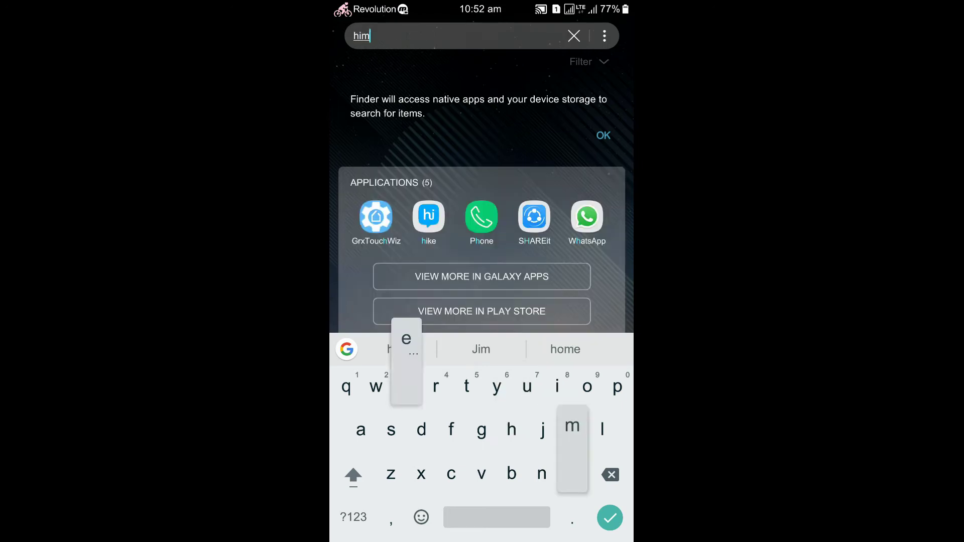
pyautogui.write('e')
pyautogui.press('BackSpace')
pyautogui.press('BackSpace')
pyautogui.press('BackSpace')
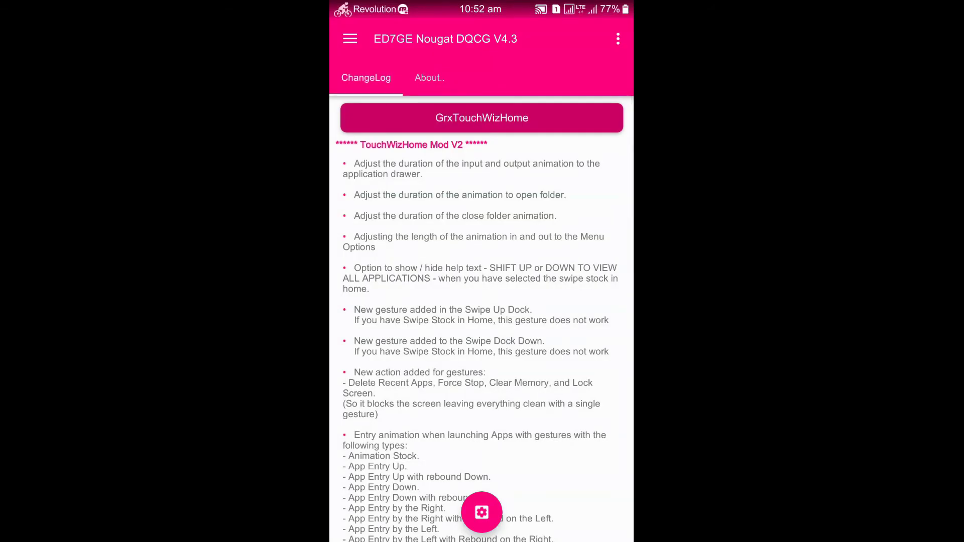
# Browse the Animation, Colors, Gestures at home and Gestures at Dock pages.
pyautogui.click(350, 39)
pyautogui.click(405, 214)
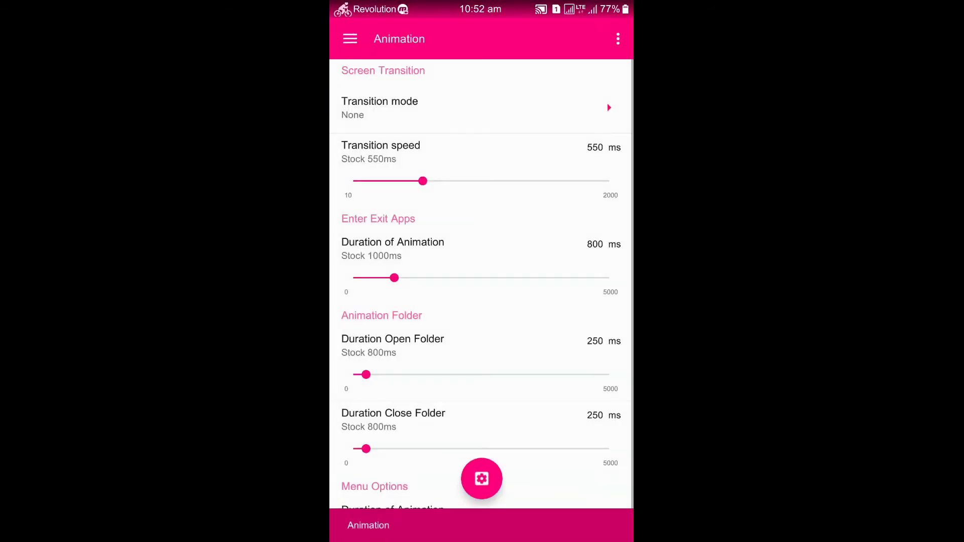
pyautogui.click(350, 38)
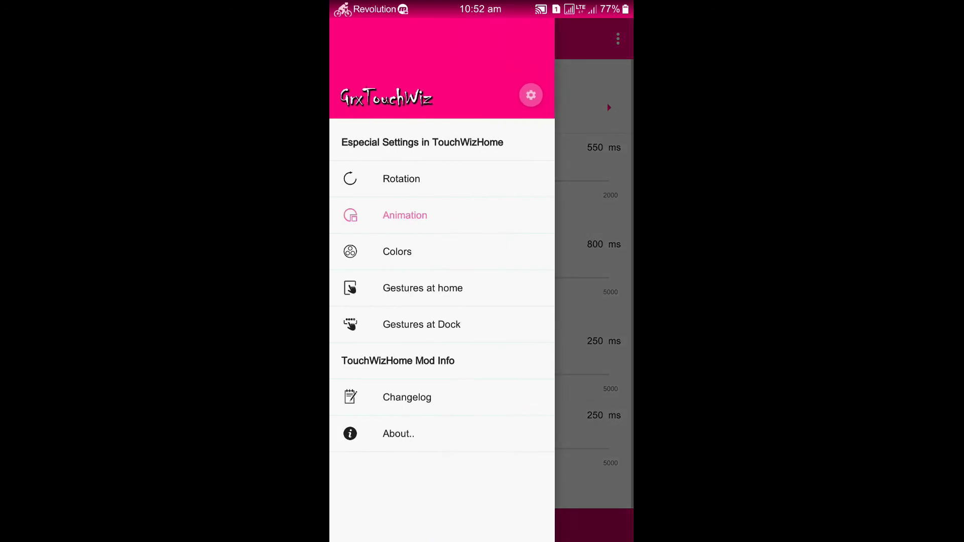
pyautogui.click(391, 252)
pyautogui.click(350, 38)
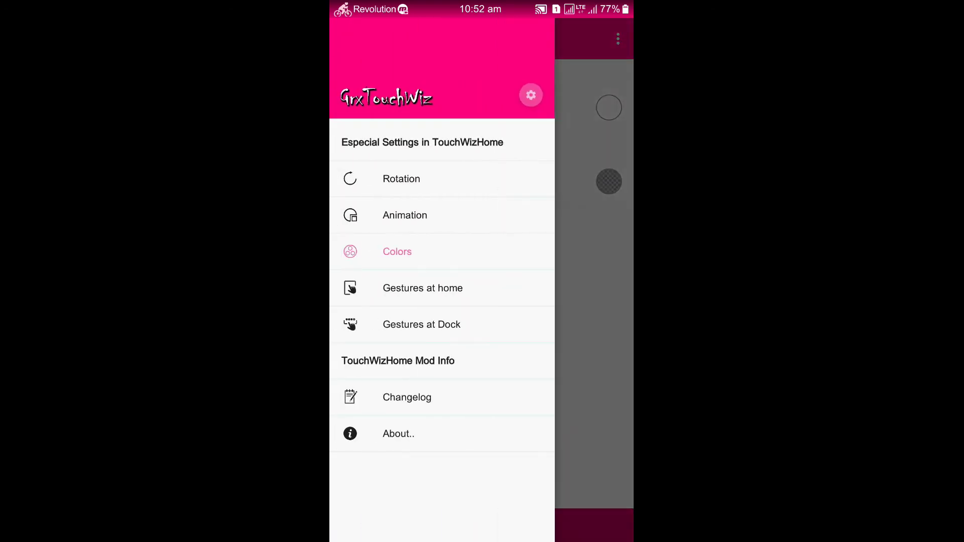
pyautogui.click(422, 287)
pyautogui.click(349, 38)
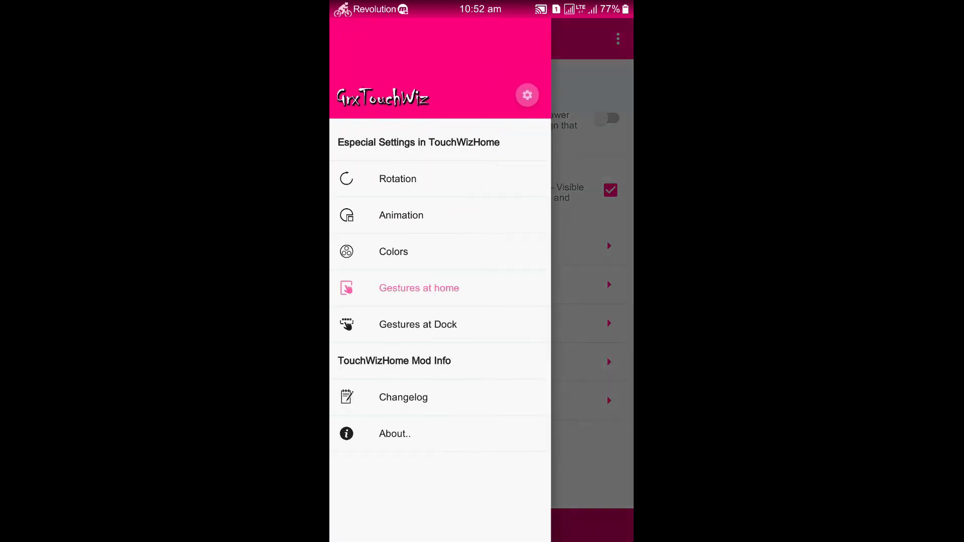
pyautogui.click(420, 324)
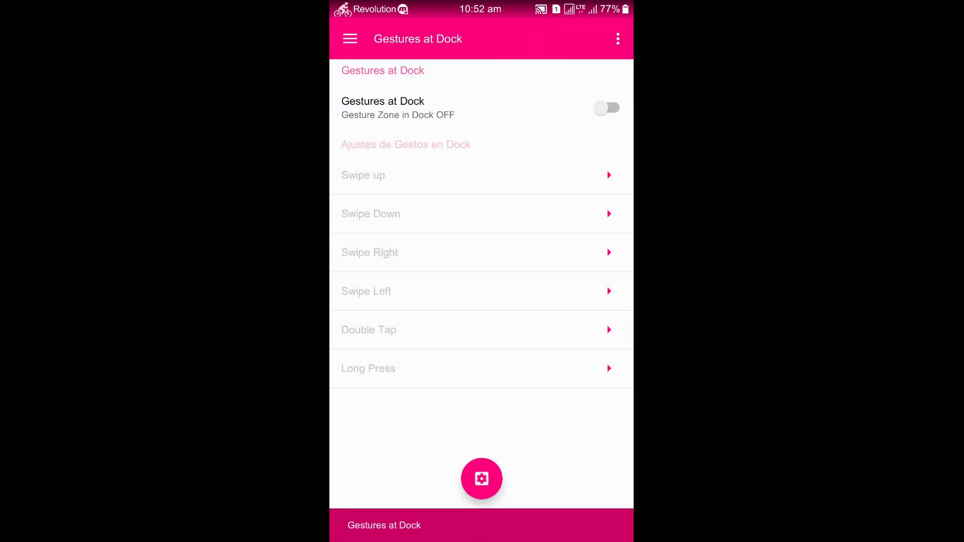
# Exit GrxTouchWiz with confirmation and return to the home screen.
pyautogui.click(349, 38)
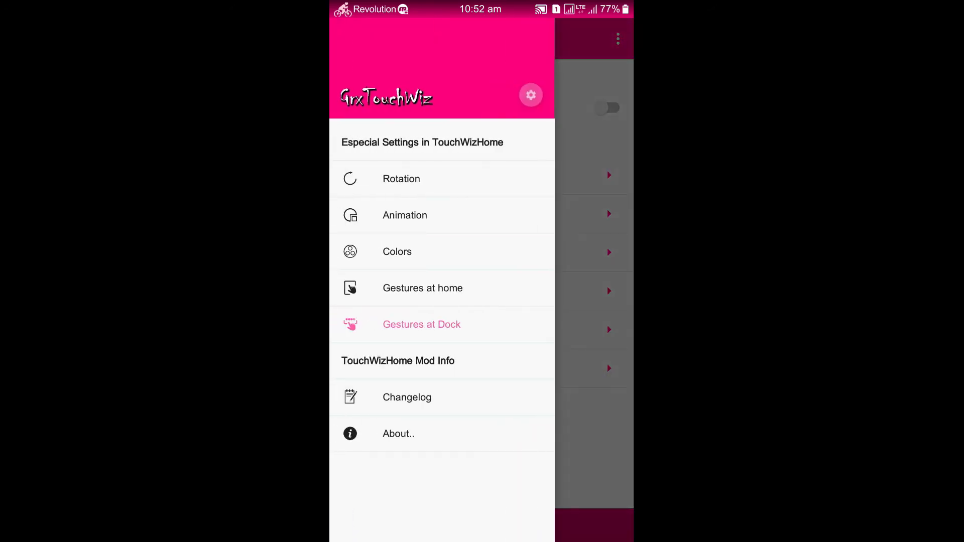
pyautogui.press('Escape')
pyautogui.press('Escape')
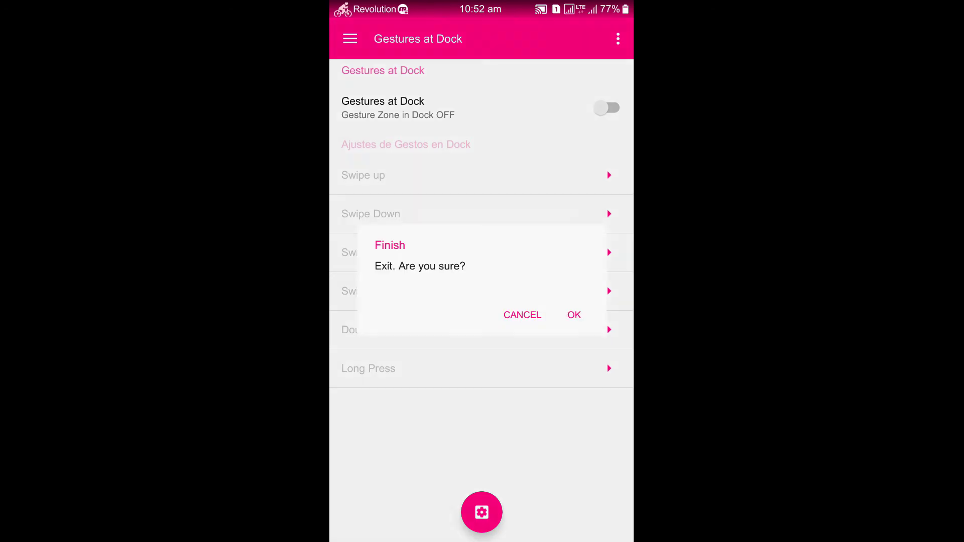
pyautogui.click(574, 315)
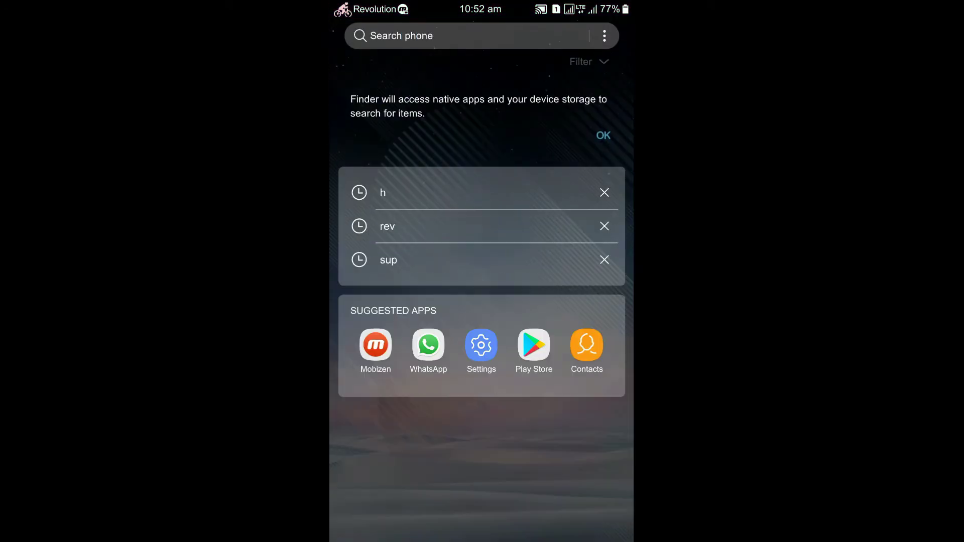
pyautogui.press('Escape')
pyautogui.moveTo(481, 4); pyautogui.dragTo(482, 226)
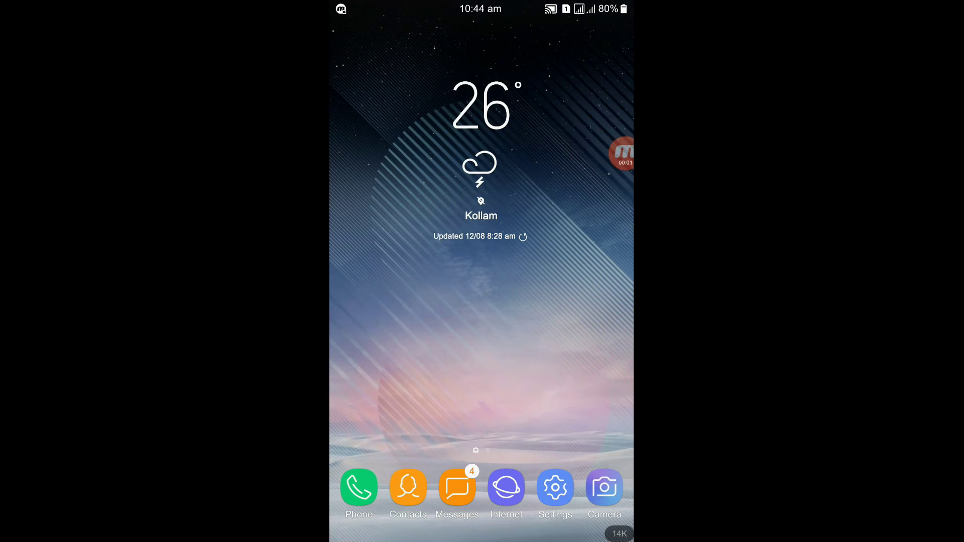
pyautogui.click(358, 487)
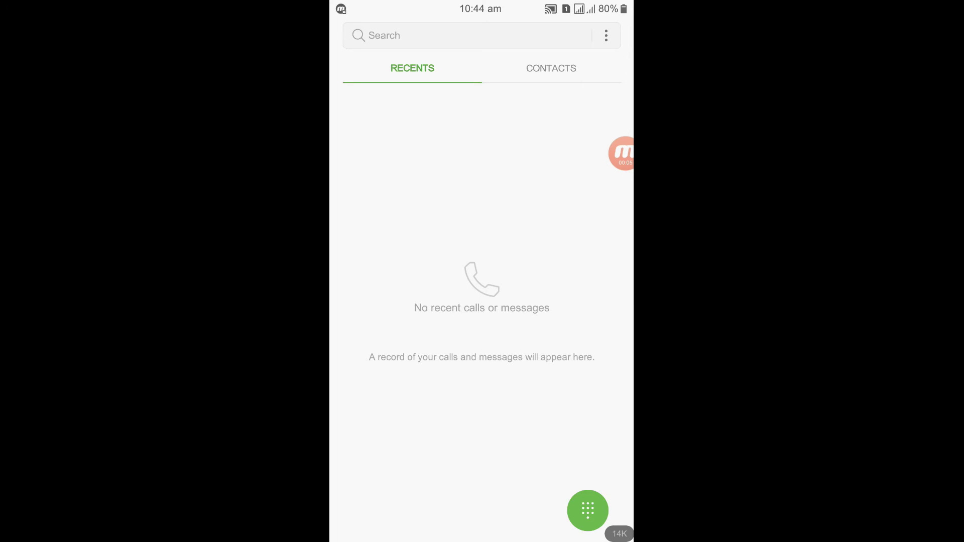
pyautogui.click(550, 68)
pyautogui.press('Home')
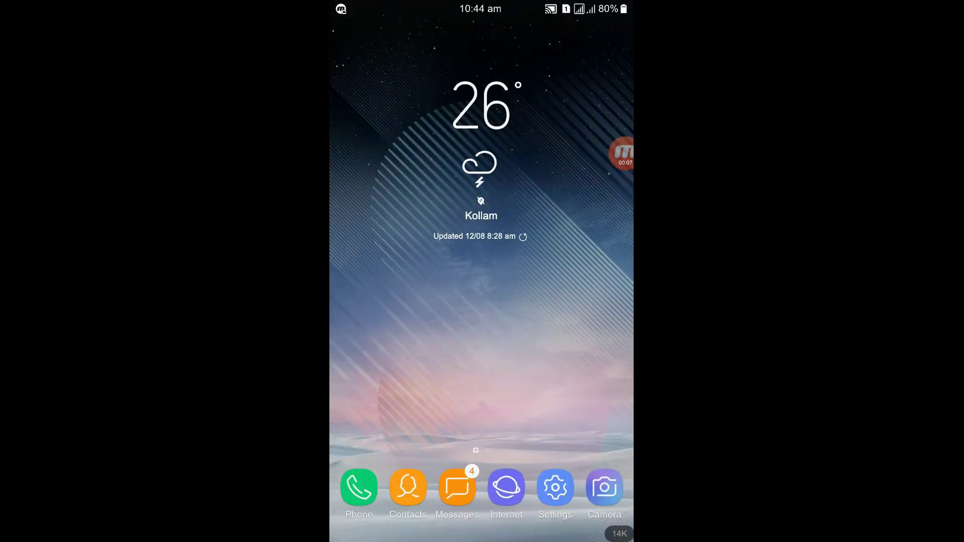
pyautogui.click(408, 488)
pyautogui.press('Home')
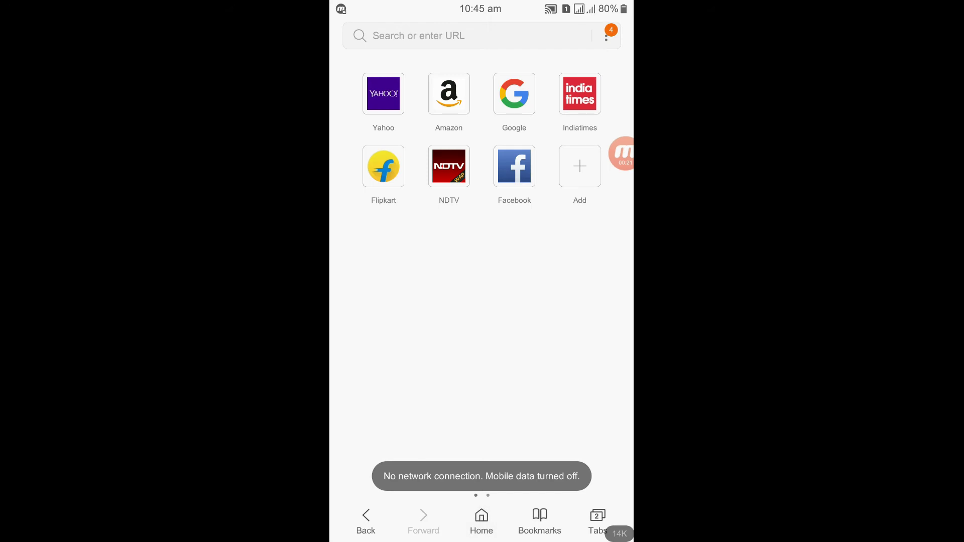
pyautogui.click(515, 167)
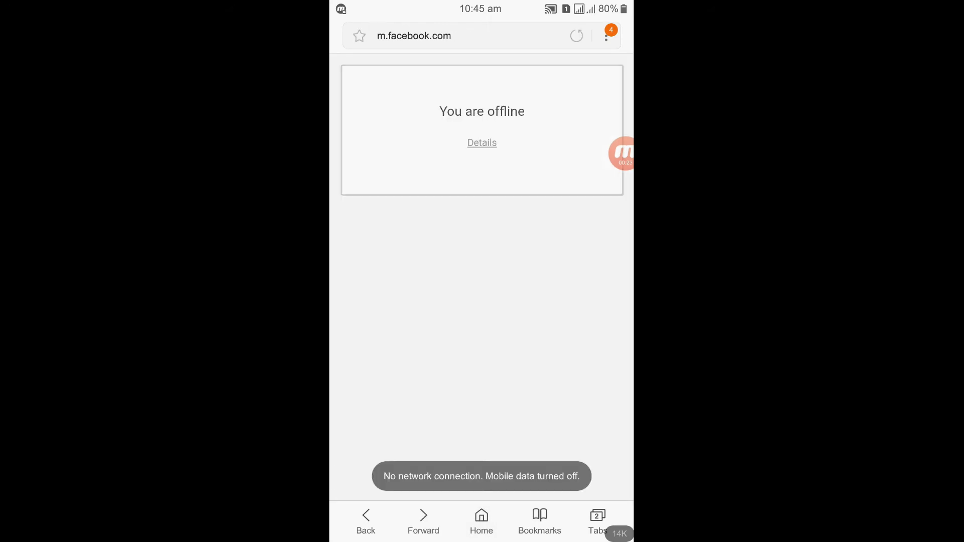
pyautogui.press('Home')
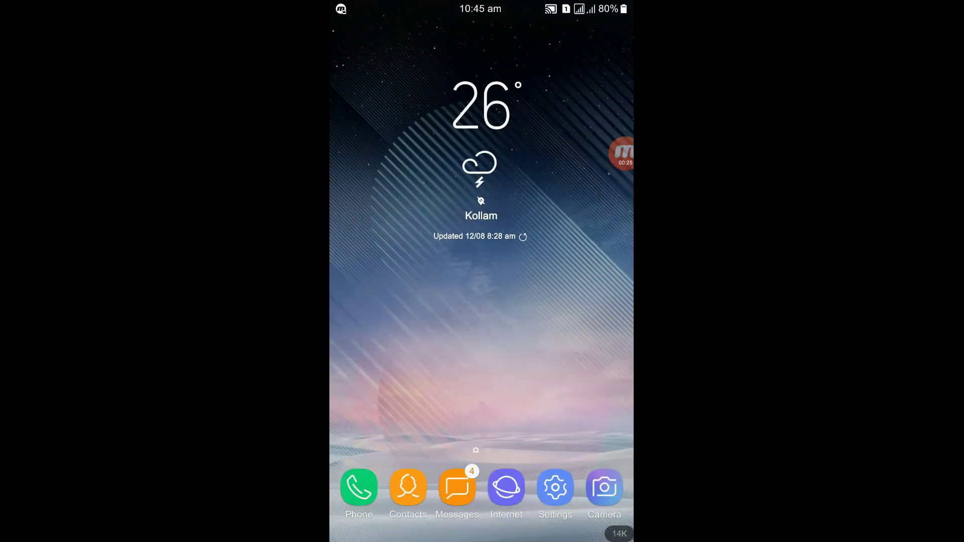
# Browse Connections, Sounds and vibration, Notifications and Samsung Themes in Settings.
pyautogui.click(555, 487)
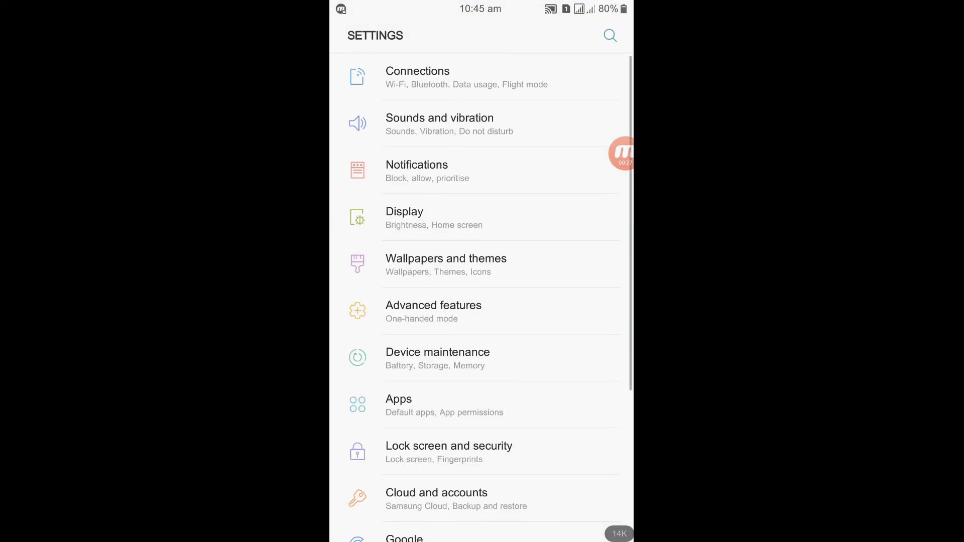
pyautogui.scroll(-5, 482, 301)
pyautogui.scroll(5, 482, 301)
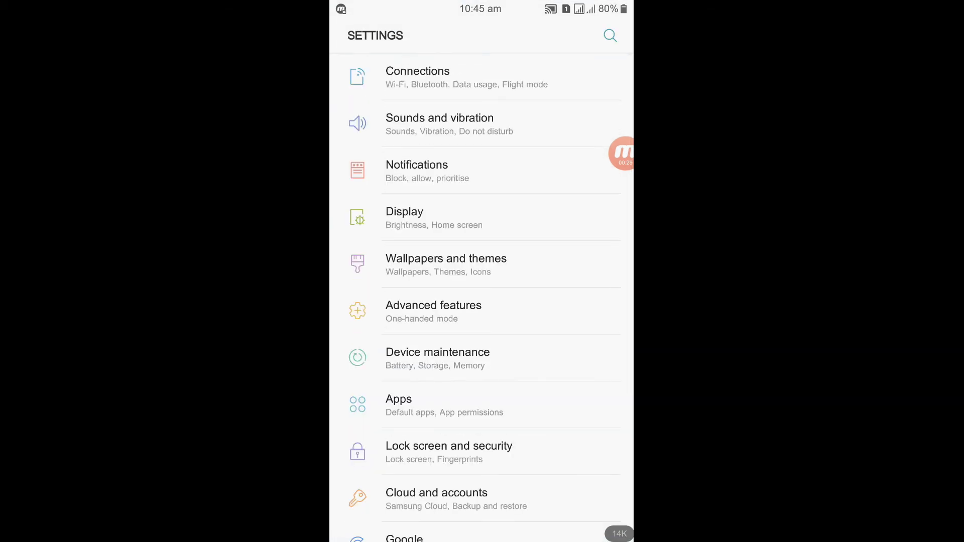
pyautogui.click(417, 77)
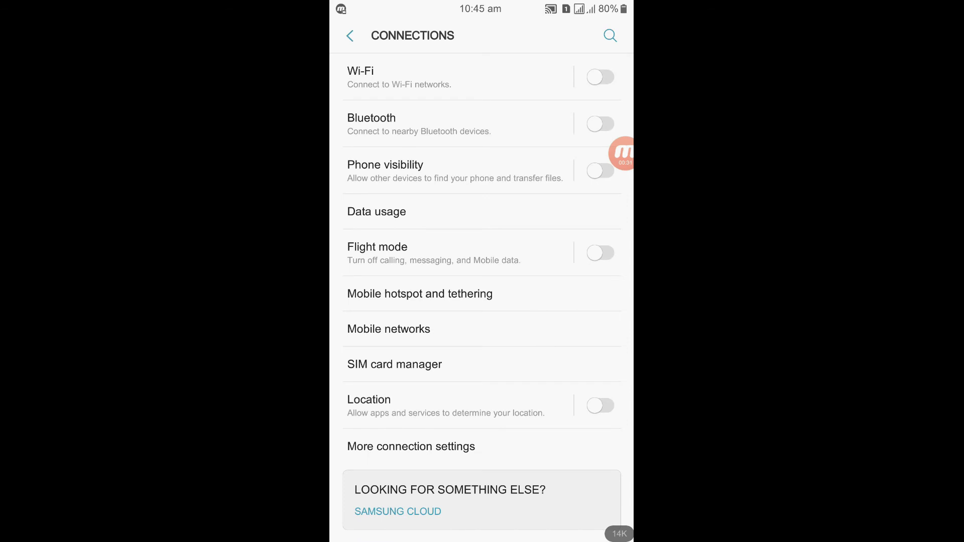
pyautogui.click(350, 35)
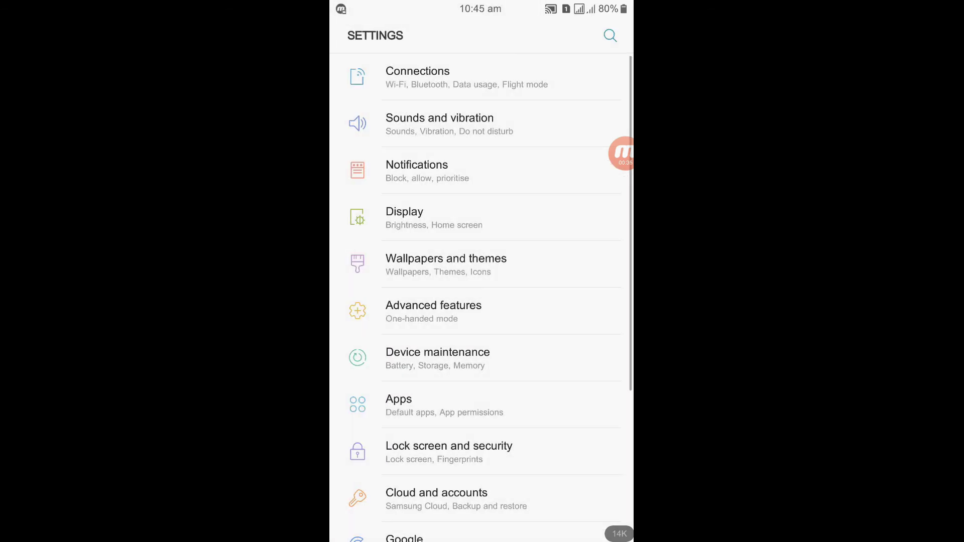
pyautogui.click(439, 123)
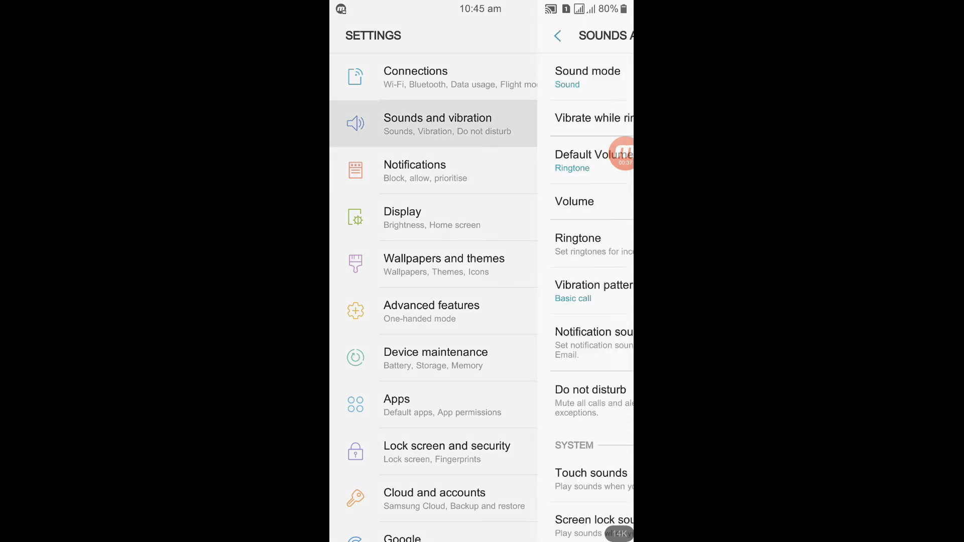
pyautogui.scroll(-10, 481, 302)
pyautogui.scroll(10, 480, 302)
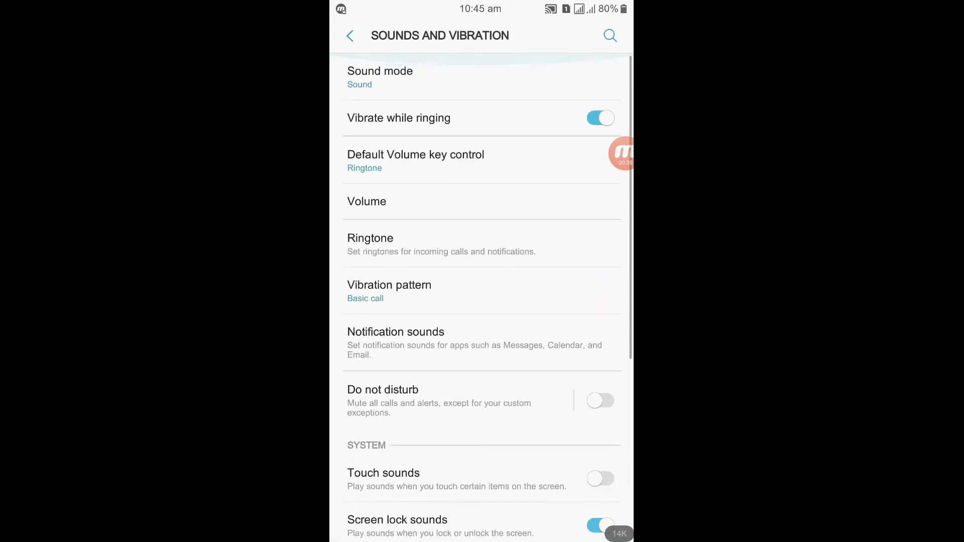
pyautogui.click(350, 35)
pyautogui.click(537, 170)
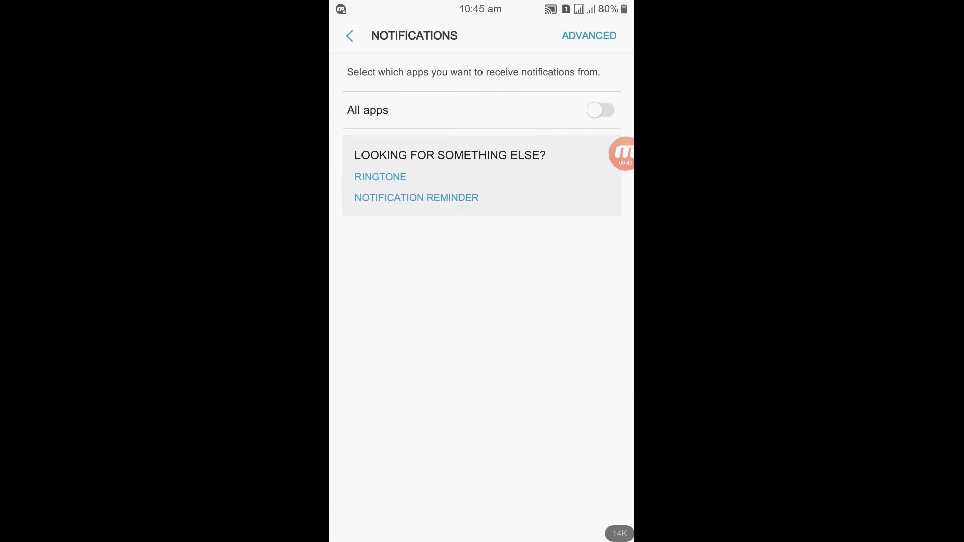
pyautogui.click(350, 36)
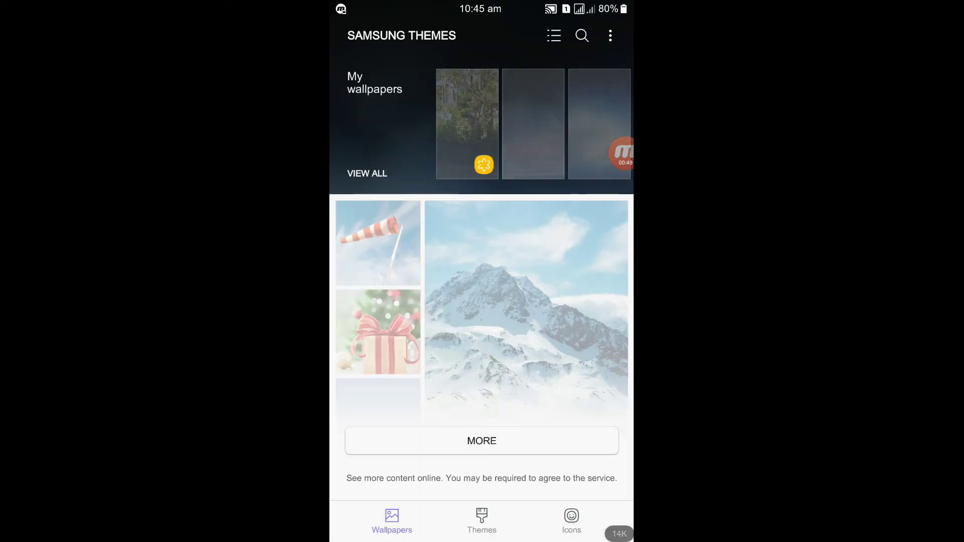
pyautogui.press('Escape')
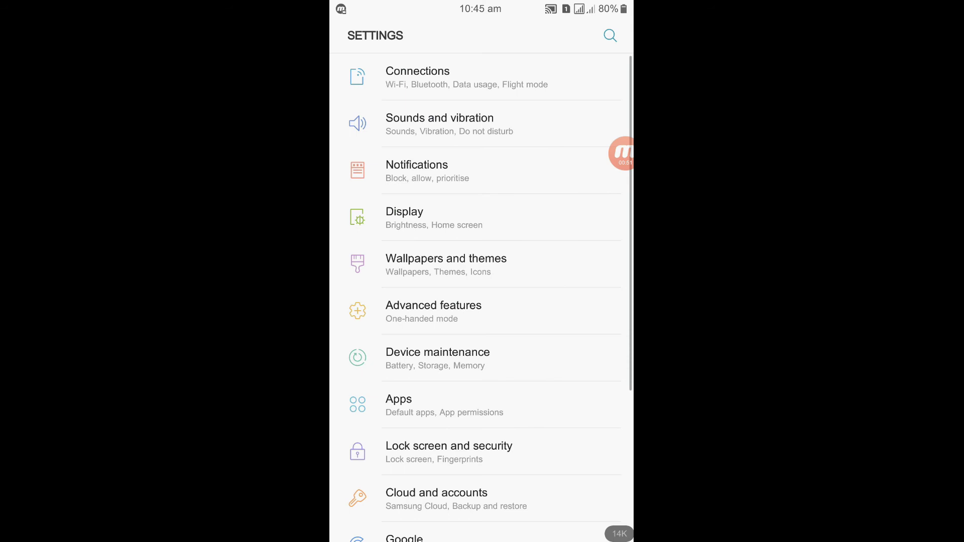
# Enable one-handed mode with the triple-press trigger, dismiss the camera notice, and go home.
pyautogui.click(482, 311)
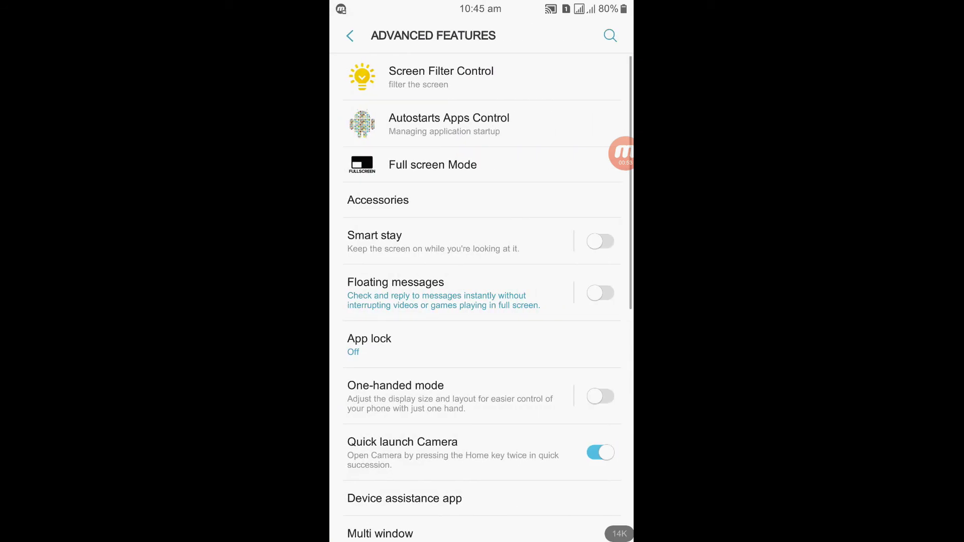
pyautogui.click(601, 396)
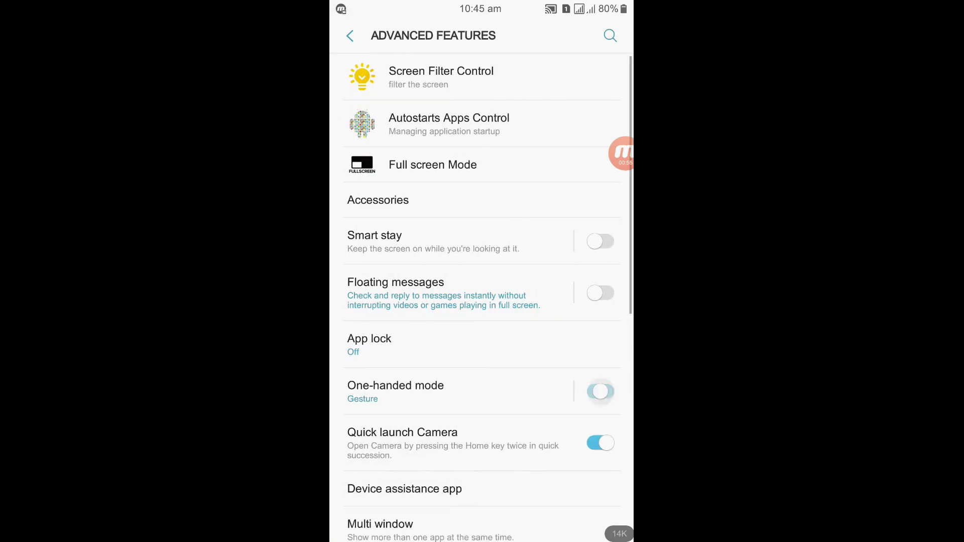
pyautogui.click(493, 391)
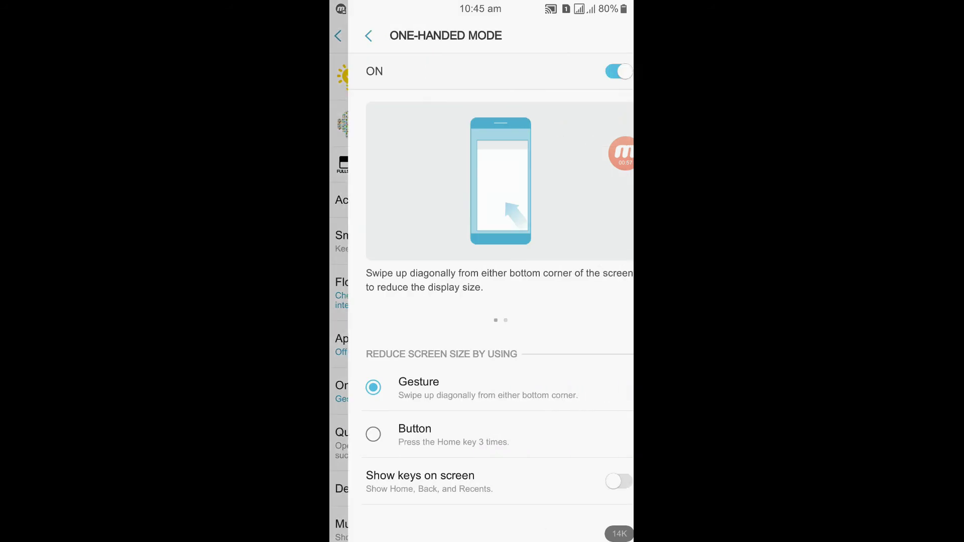
pyautogui.click(482, 434)
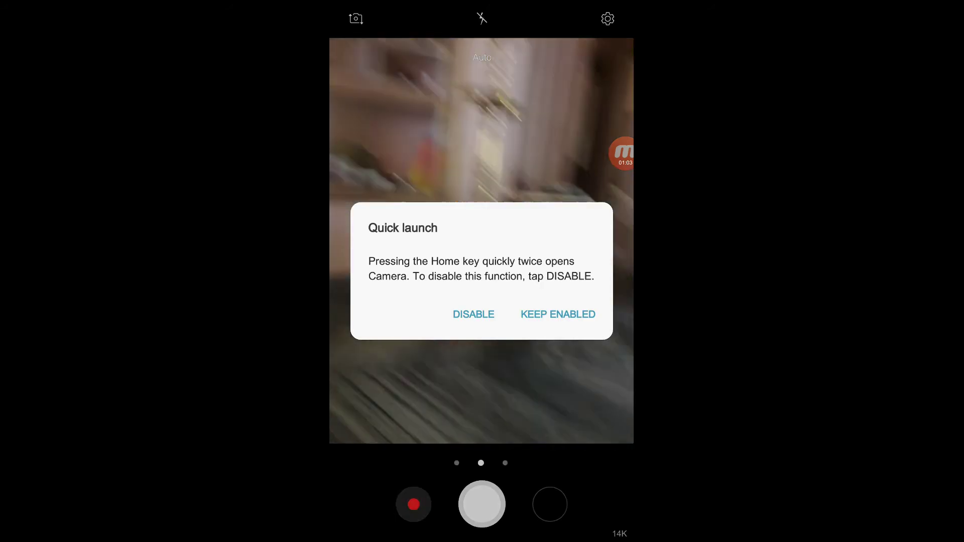
pyautogui.click(473, 314)
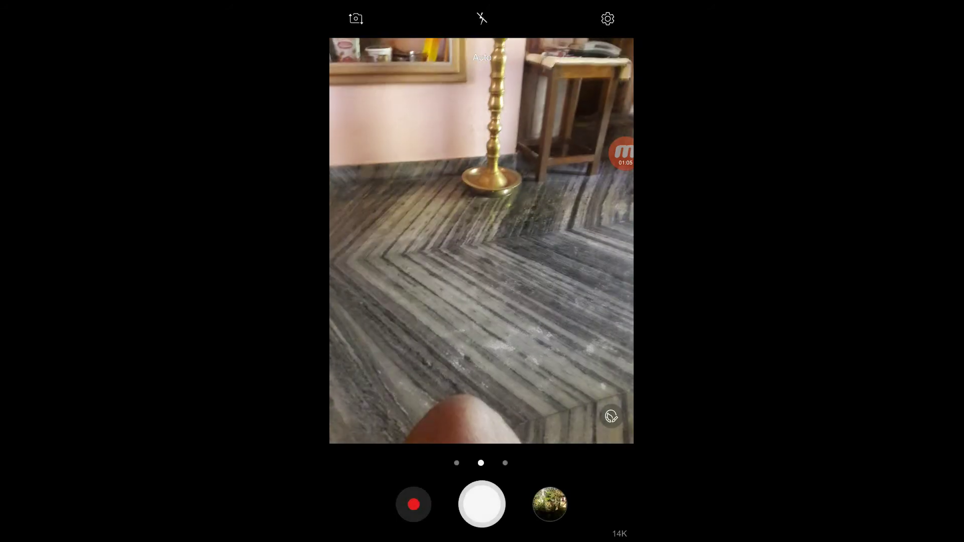
pyautogui.press('Home')
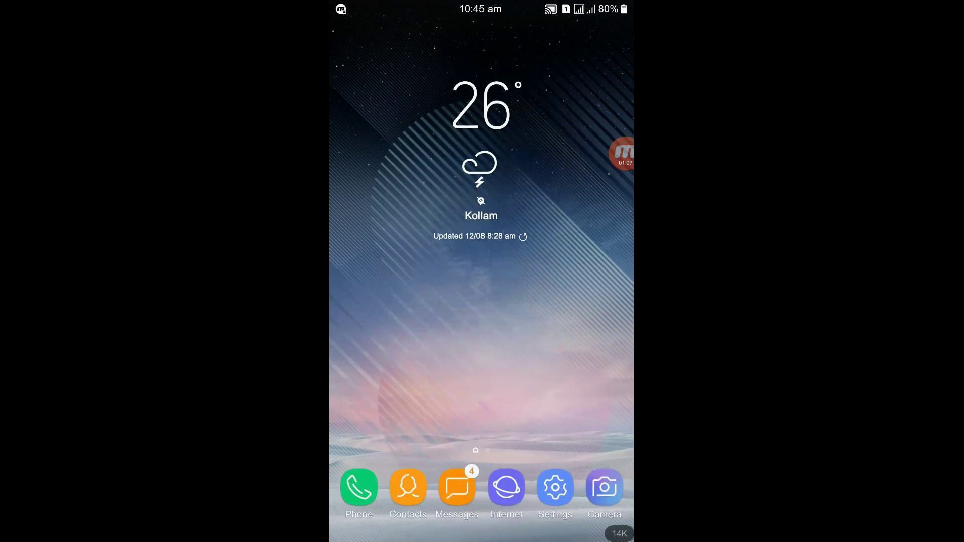
# Enter one-handed mode and try the app drawer and notification panel inside it.
pyautogui.press('Home')
pyautogui.press('Home')
pyautogui.press('Home')
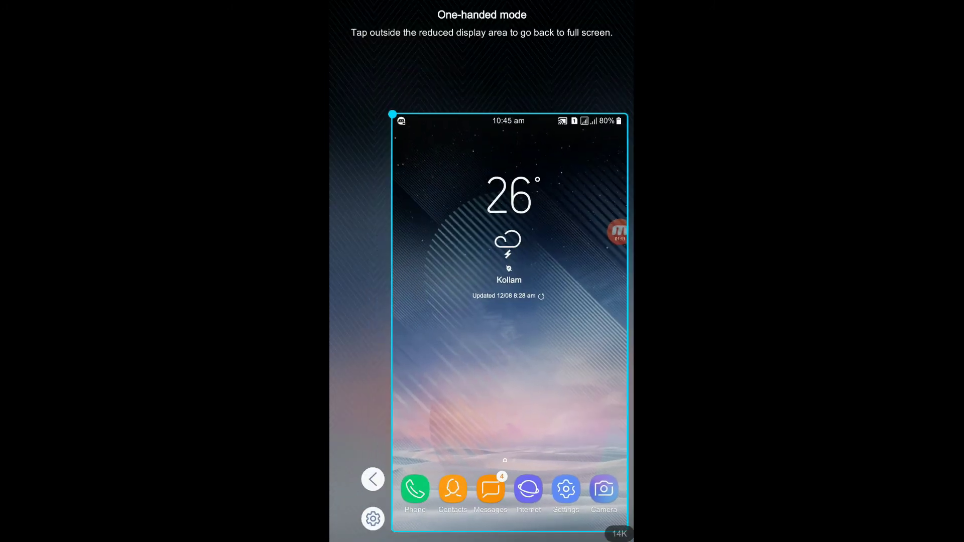
pyautogui.press('Up')
pyautogui.press('Escape')
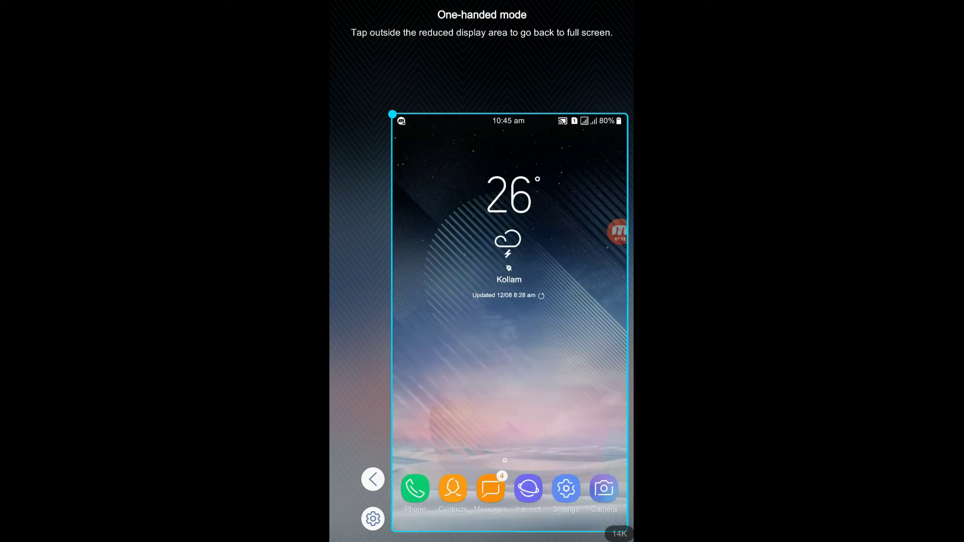
pyautogui.moveTo(509, 121); pyautogui.dragTo(509, 376)
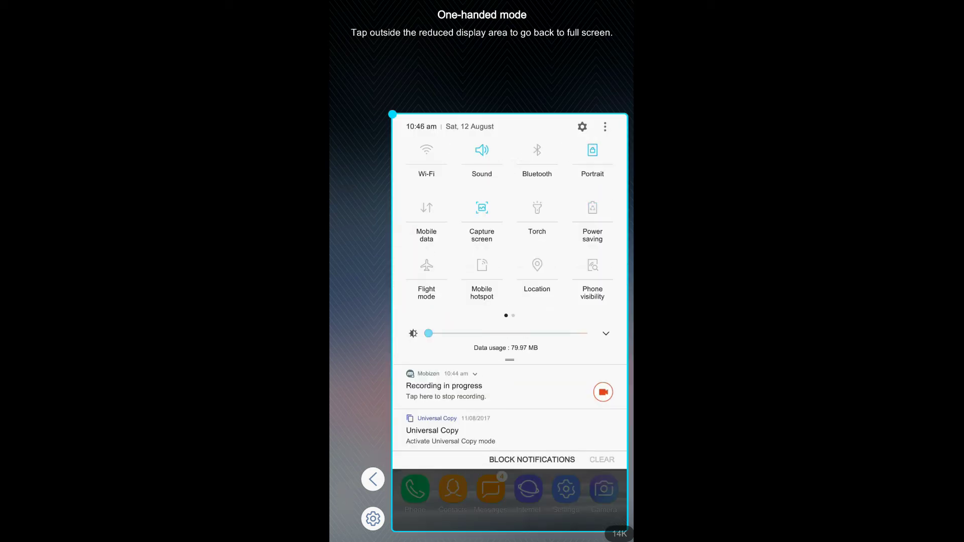
pyautogui.moveTo(588, 226)
pyautogui.mouseDown()
pyautogui.moveTo(422, 226)
pyautogui.moveTo(588, 226)
pyautogui.mouseUp()
pyautogui.moveTo(509, 360); pyautogui.dragTo(509, 173)
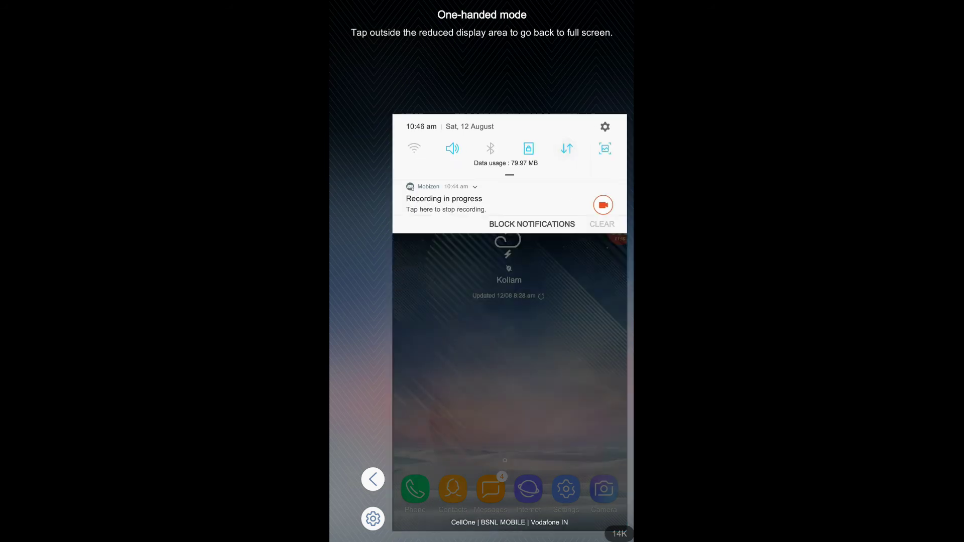
pyautogui.click(509, 339)
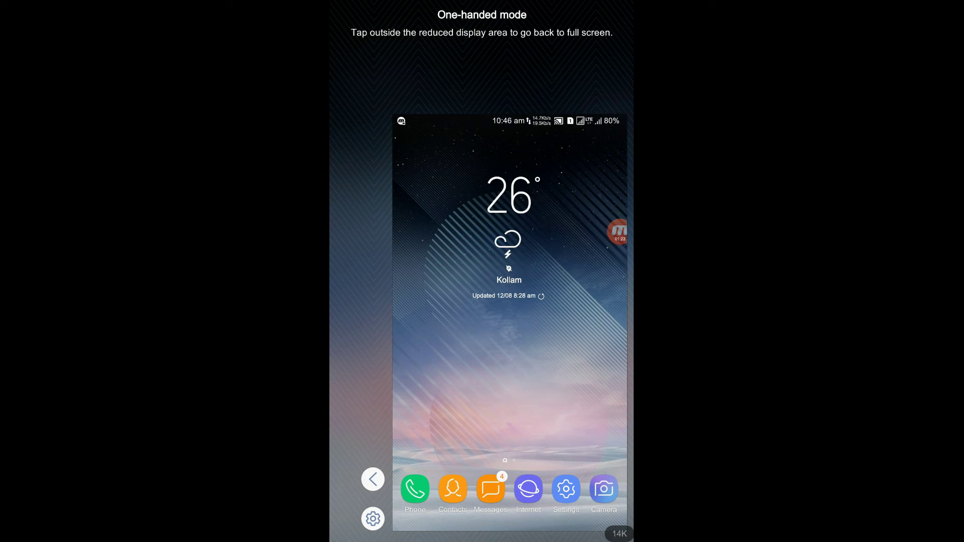
# Swipe between home pages, reopen drawer and notifications, then shift the reduced screen left.
pyautogui.moveTo(572, 302); pyautogui.dragTo(451, 302)
pyautogui.moveTo(573, 301); pyautogui.dragTo(481, 301)
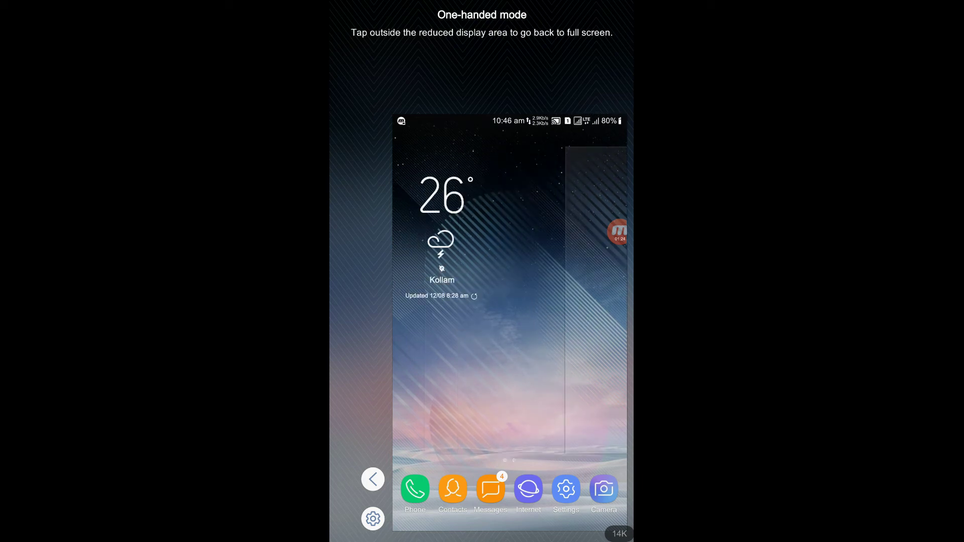
pyautogui.moveTo(509, 414); pyautogui.dragTo(509, 226)
pyautogui.press('Escape')
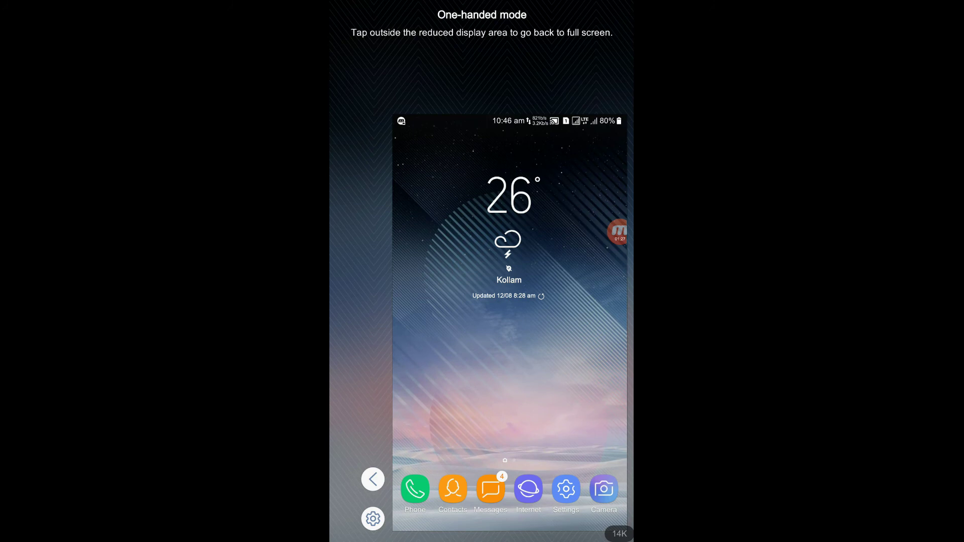
pyautogui.moveTo(509, 125); pyautogui.dragTo(509, 340)
pyautogui.click(509, 414)
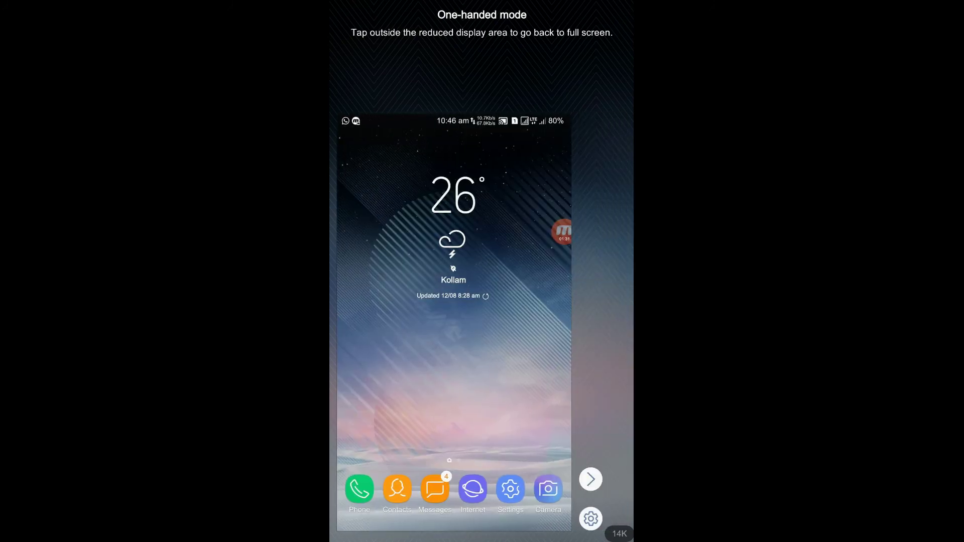
# Return to full screen and briefly open Calculator from the app drawer.
pyautogui.click(482, 68)
pyautogui.moveTo(482, 414); pyautogui.dragTo(482, 188)
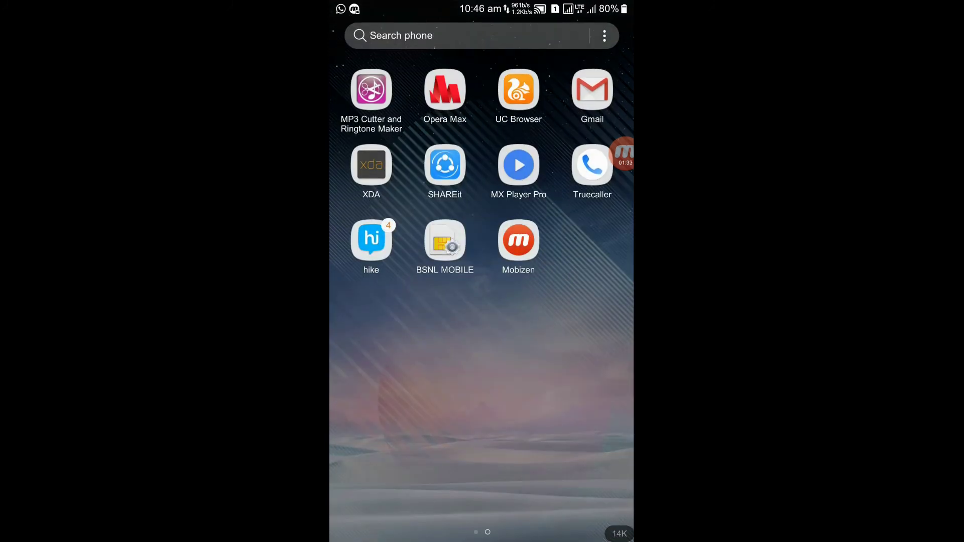
pyautogui.moveTo(377, 339); pyautogui.dragTo(588, 339)
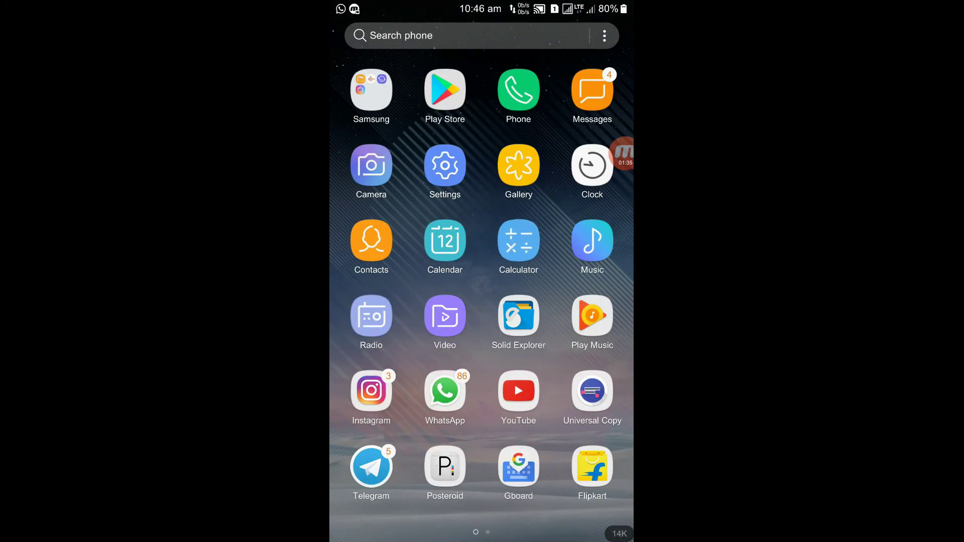
pyautogui.click(517, 243)
pyautogui.press('Escape')
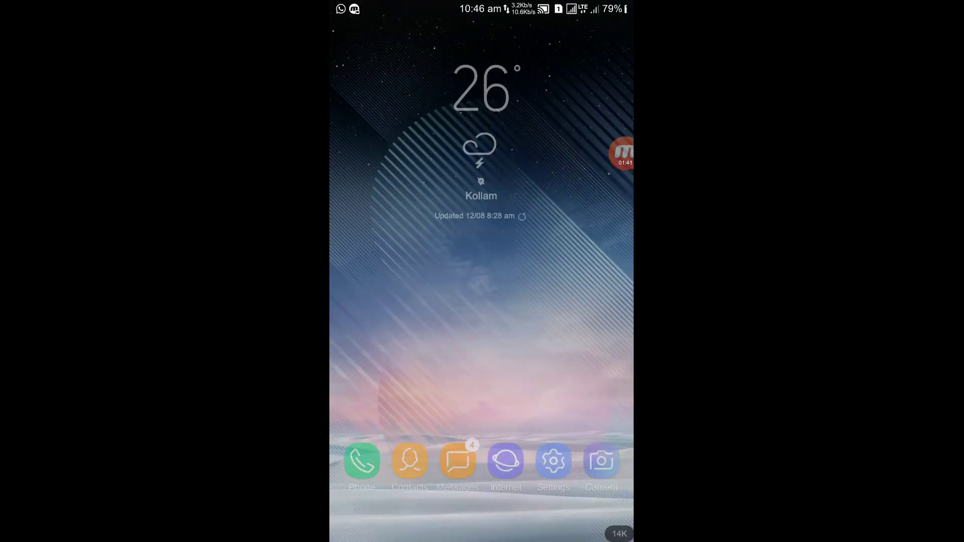
# Briefly launch Radio from the app drawer, then reopen the drawer.
pyautogui.moveTo(482, 414); pyautogui.dragTo(482, 188)
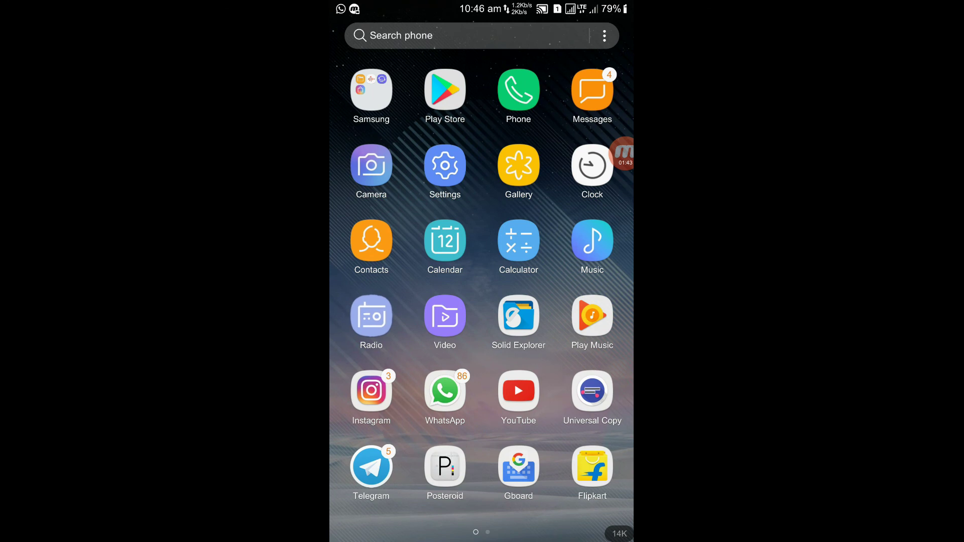
pyautogui.click(593, 391)
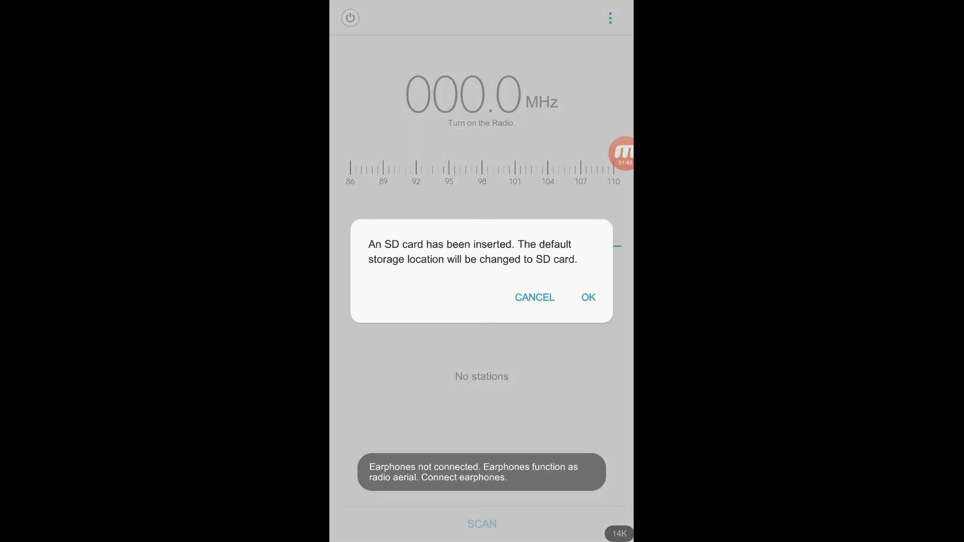
pyautogui.press('Home')
pyautogui.moveTo(482, 414); pyautogui.dragTo(482, 189)
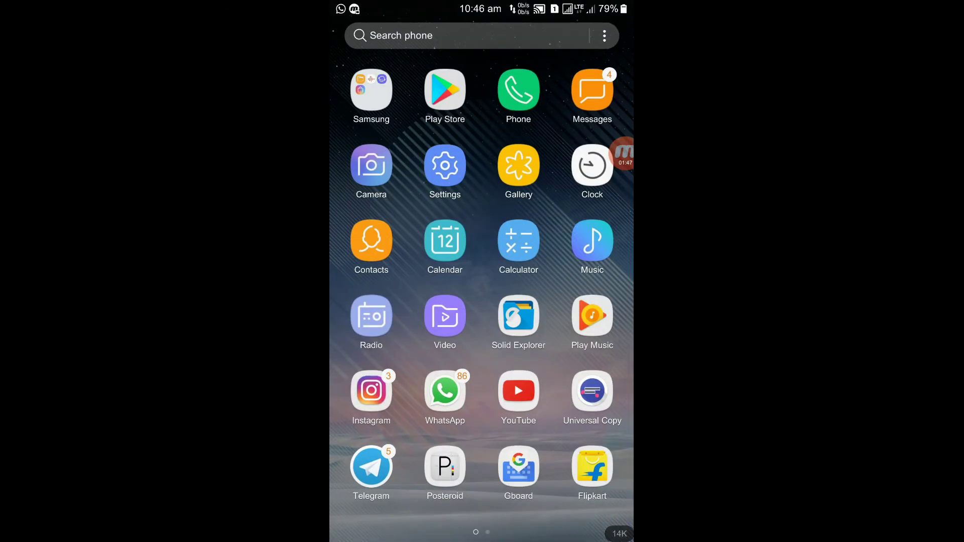